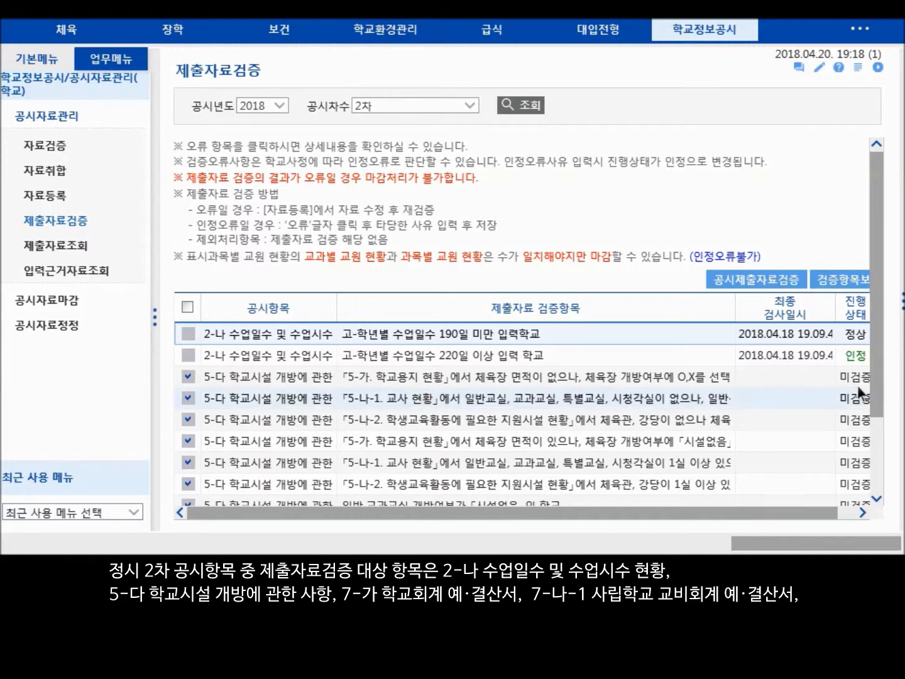
- Review the 2018 2차 submission-data verification items, from 2-나 수업일수 및 수업시수 through 15-라 방과후학교 운영, with their progress status
drag(877, 379, 878, 452)
scroll(828, 416, down, 1)
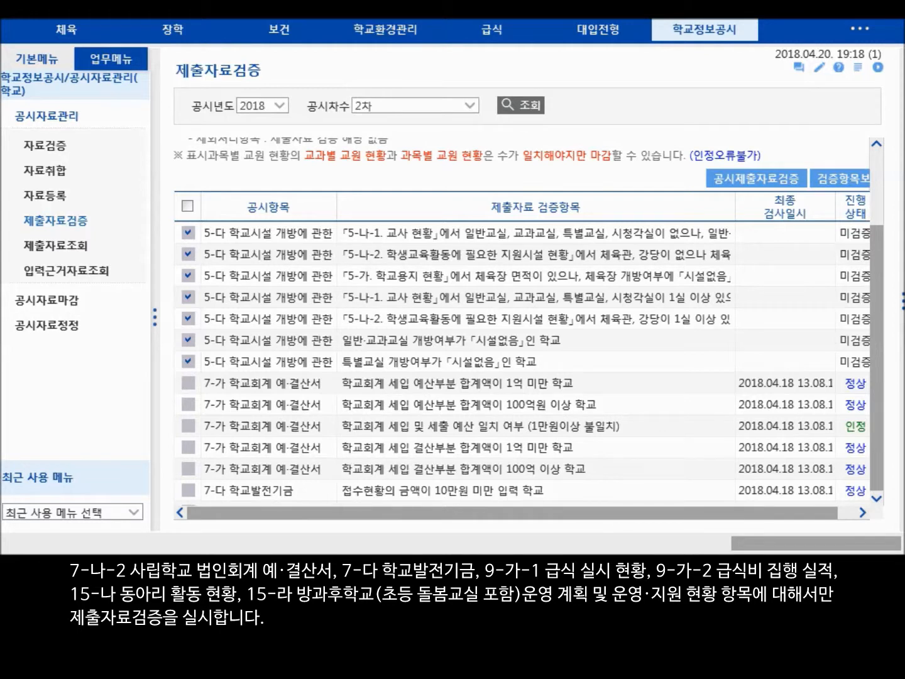
scroll(807, 374, down, 2)
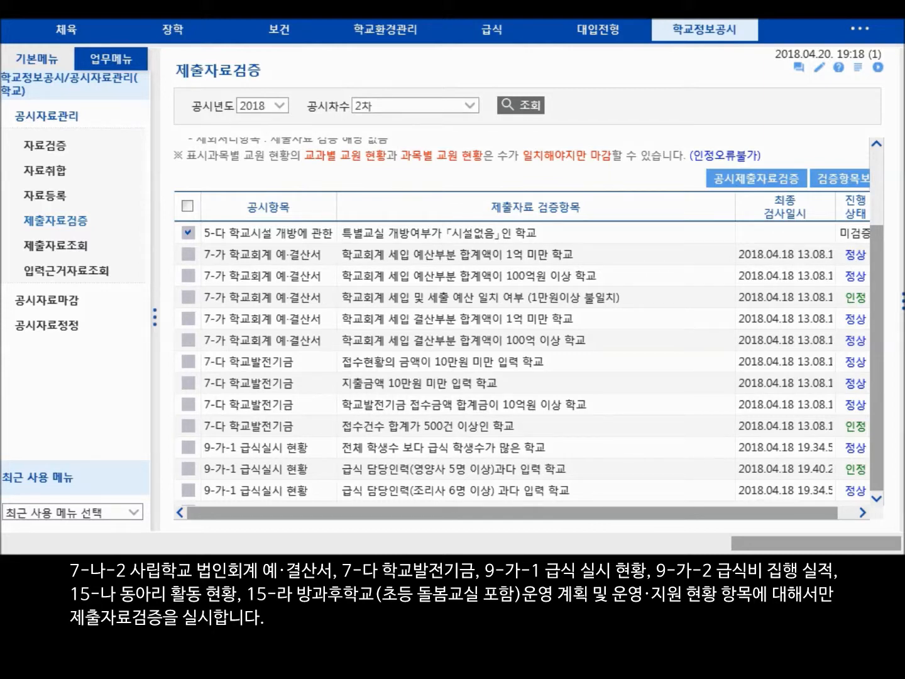
scroll(770, 391, down, 2)
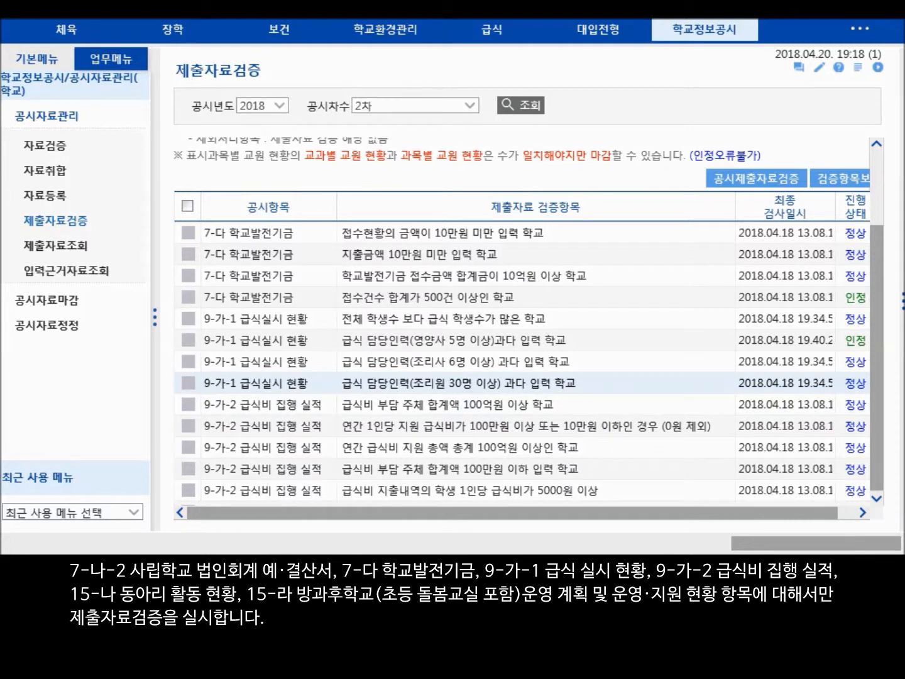
scroll(811, 383, down, 4)
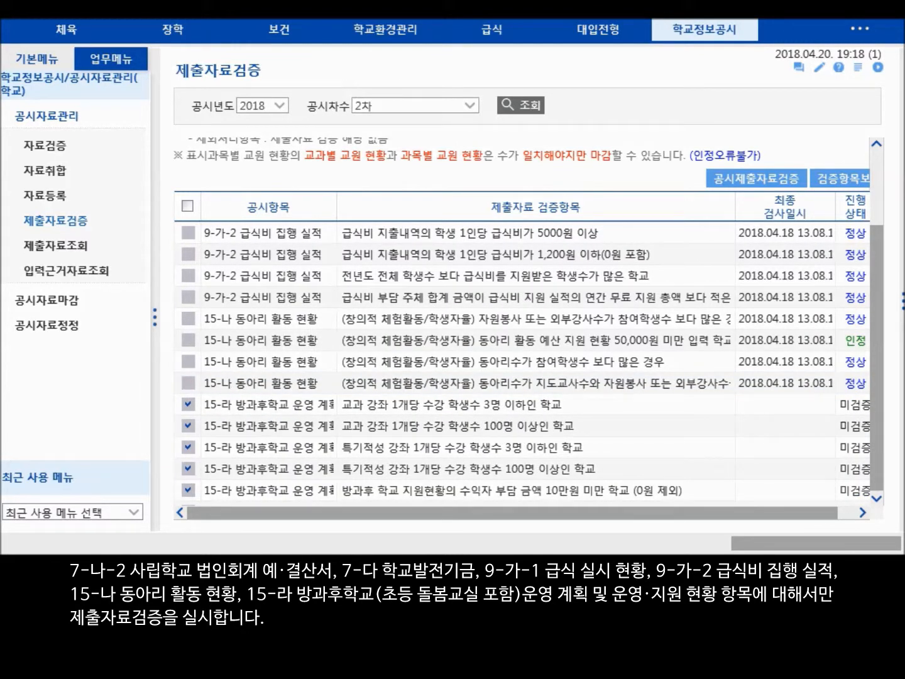
scroll(772, 404, down, 2)
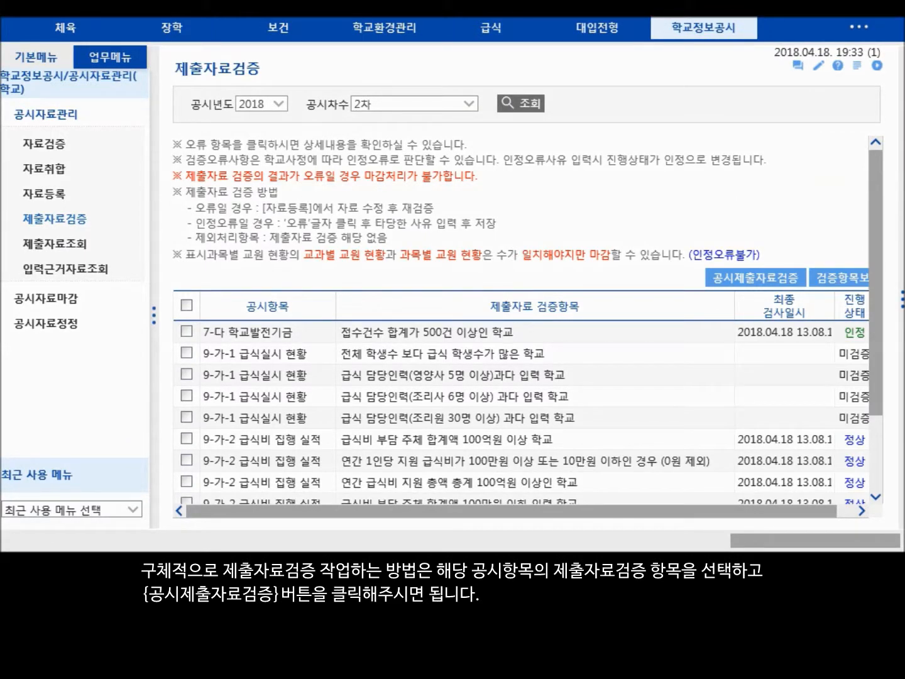
- Run the submission-data verification (공시제출자료검증) on the four 9-가-1 급식실시 현황 items
click(187, 352)
click(189, 373)
click(188, 416)
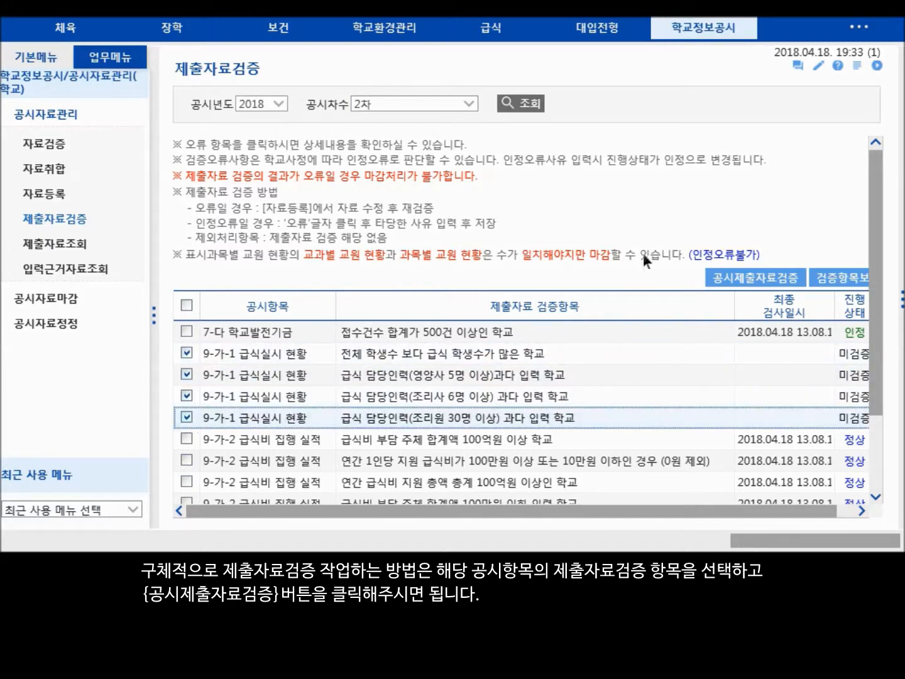
click(783, 280)
click(490, 330)
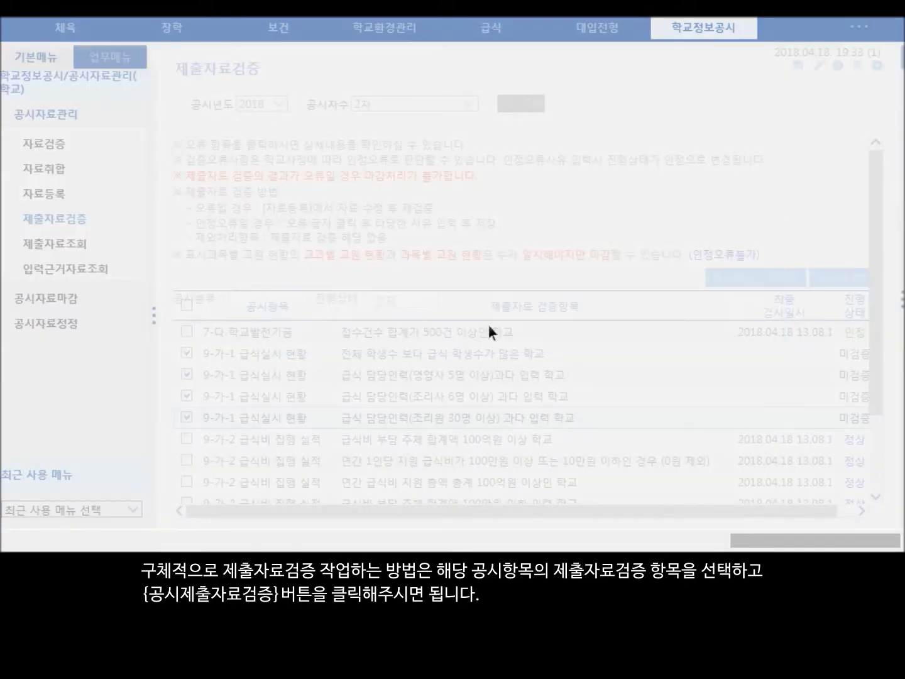
click(531, 309)
- Save "OO사유로 인정오류임" as the accepted-error reason for the 9-가-1 item 급식 담당인력(영양사 5명 이상)과다 입력 학교
scroll(778, 433, down, 10)
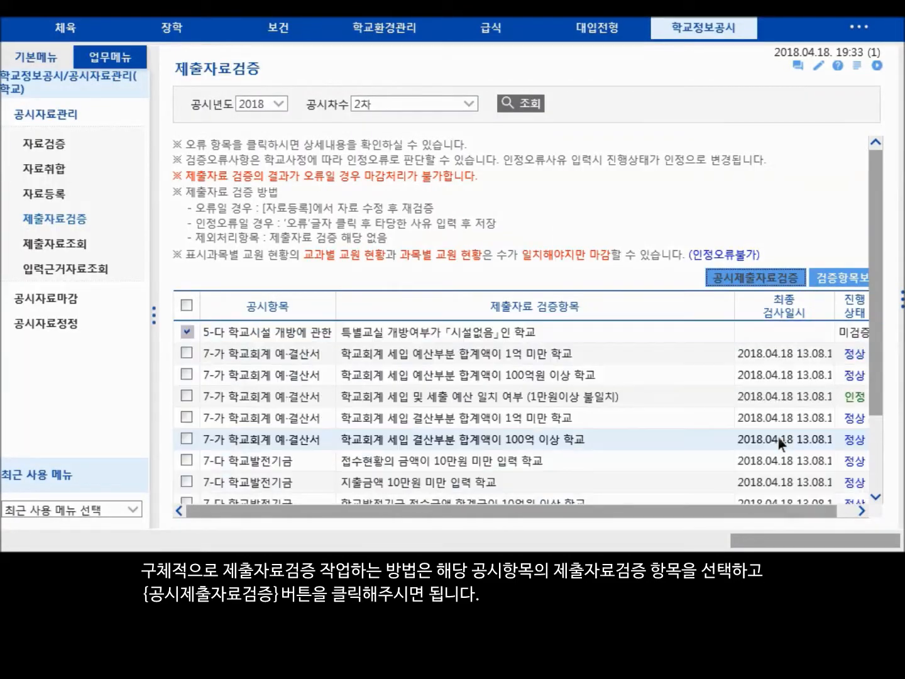
scroll(817, 401, up, 2)
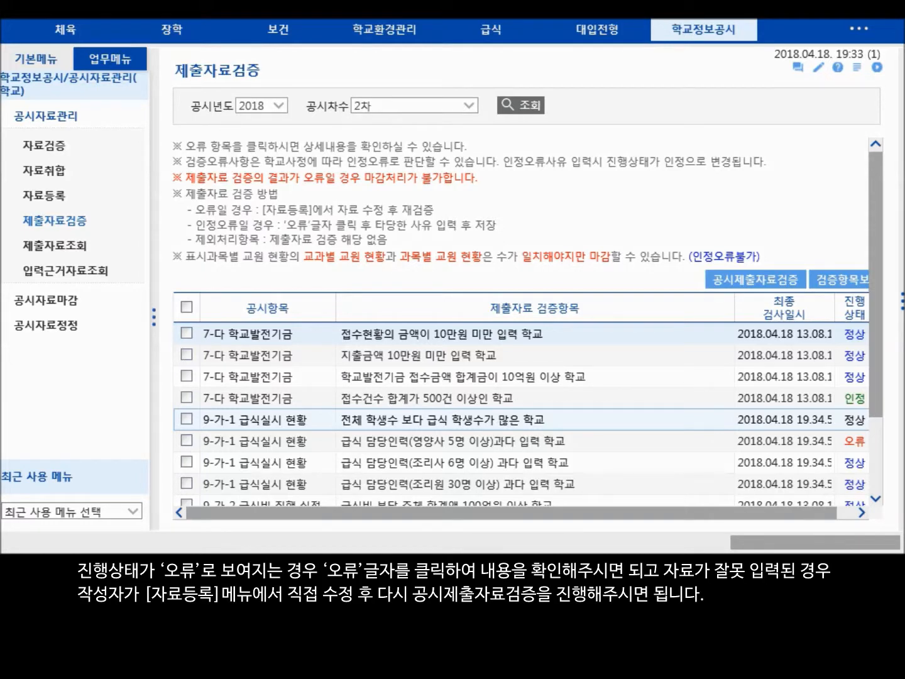
click(854, 441)
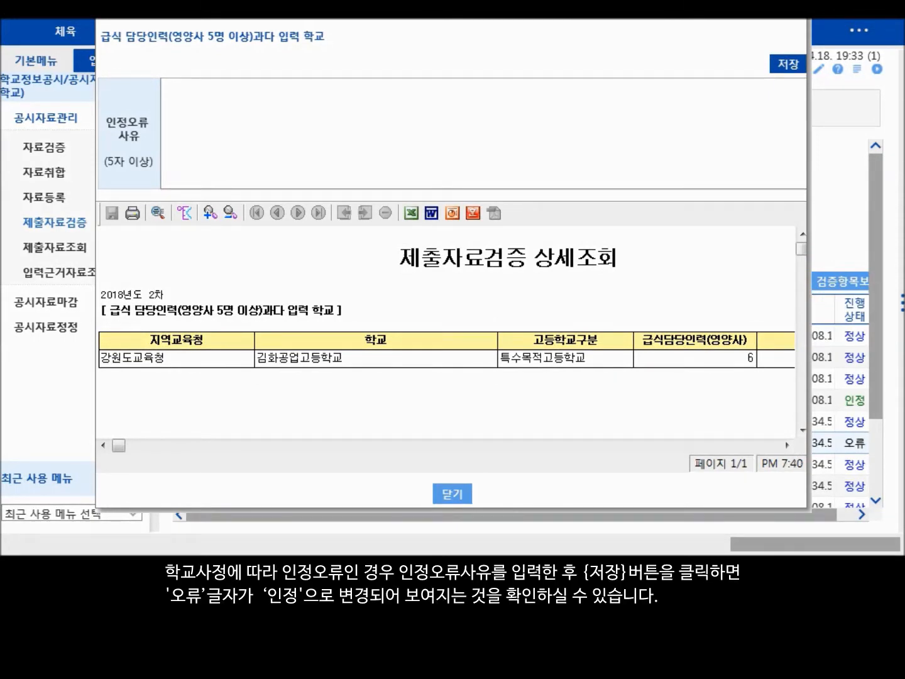
click(612, 159)
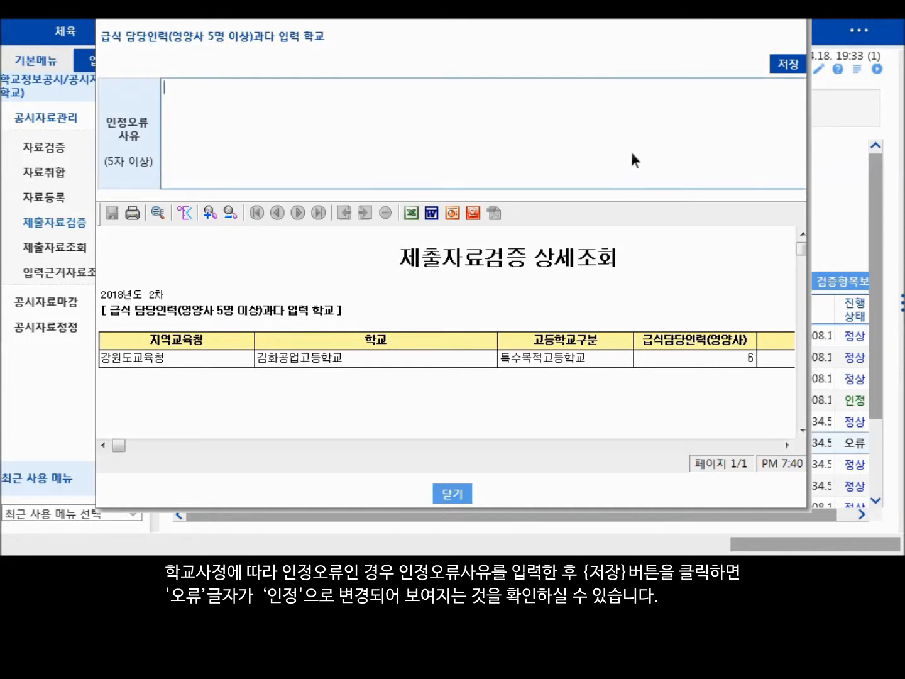
text(OO사유로 인정오류임)
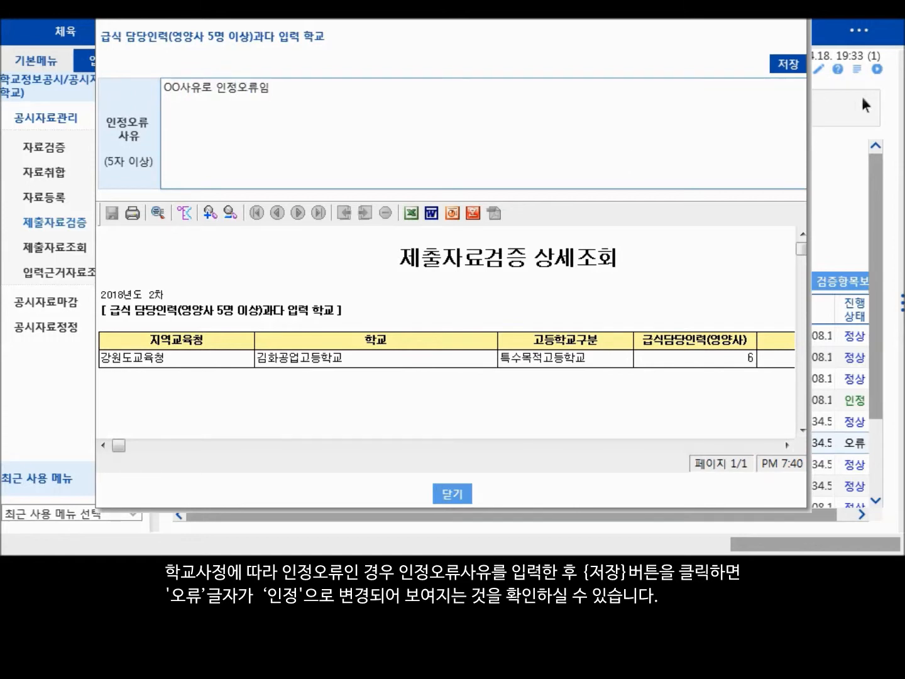
click(788, 64)
click(421, 284)
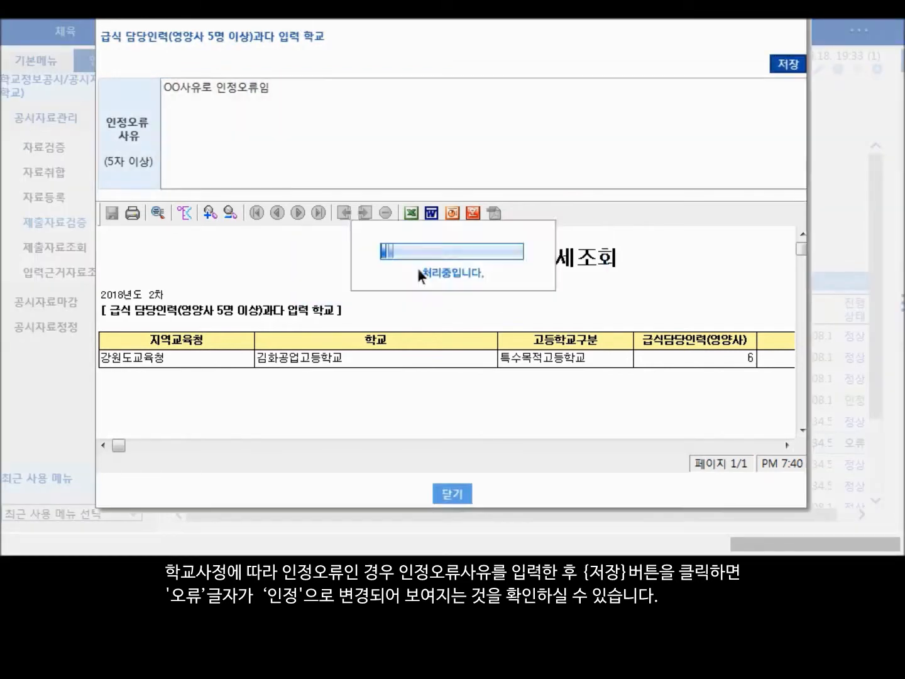
click(456, 284)
- Rerun the submission-data verification on the 9-가-1 item 급식 담당인력(영양사 5명 이상)과다 입력 학교 and return to it in the list
scroll(745, 388, down, 10)
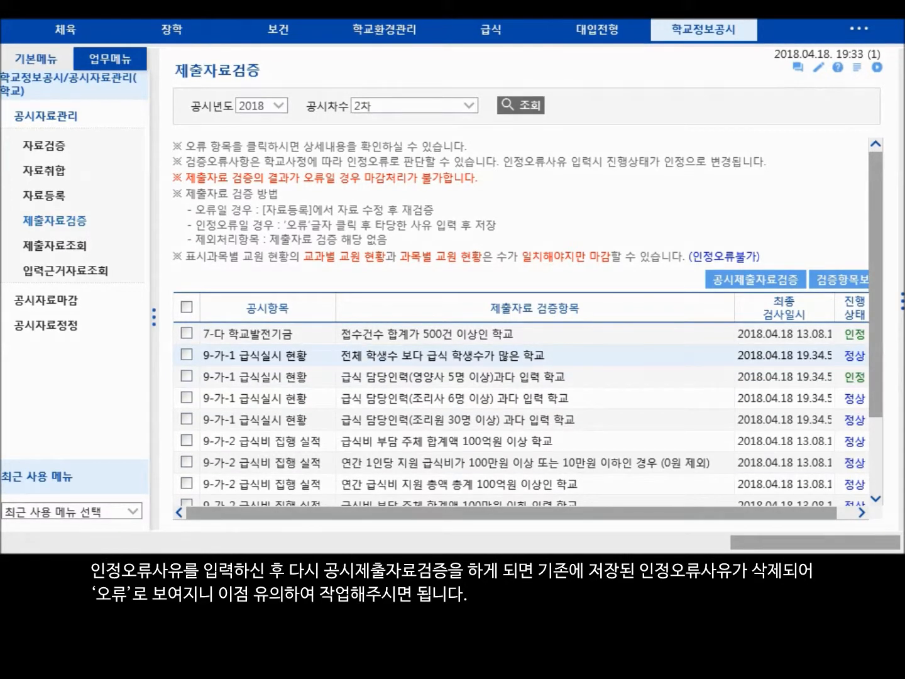
click(187, 375)
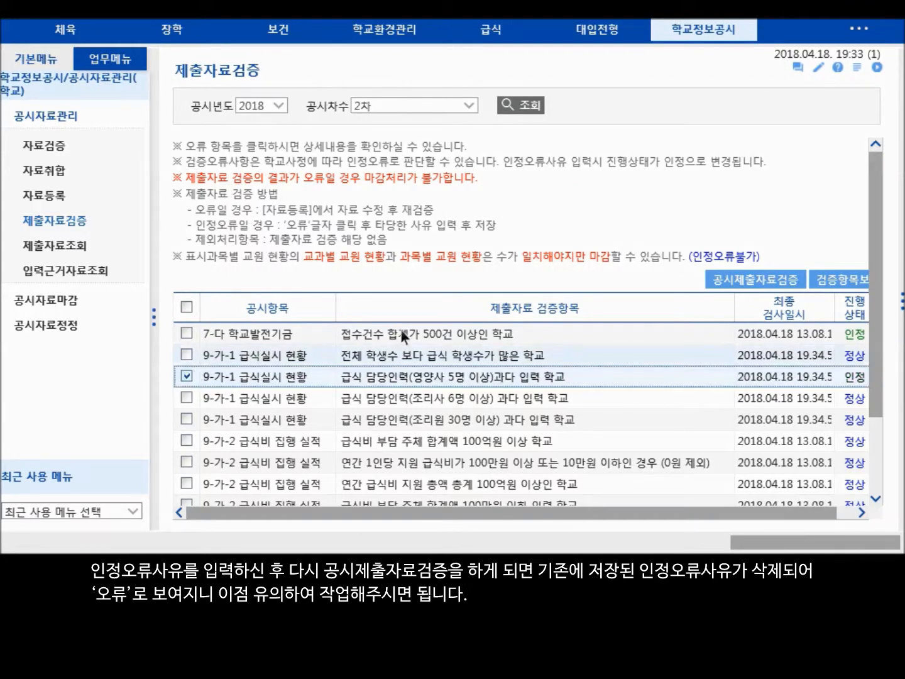
click(734, 271)
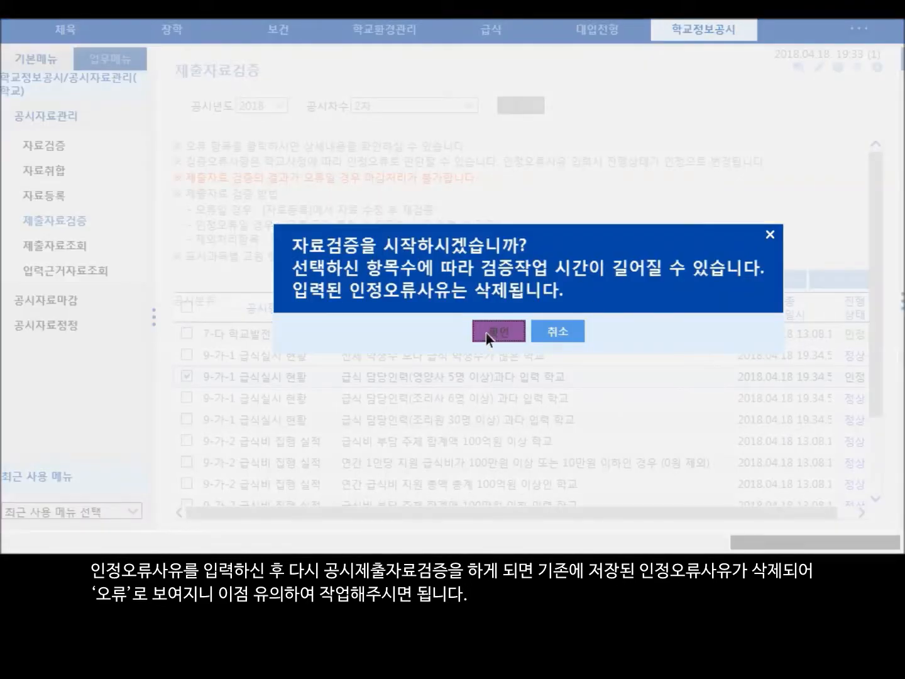
click(487, 333)
click(556, 308)
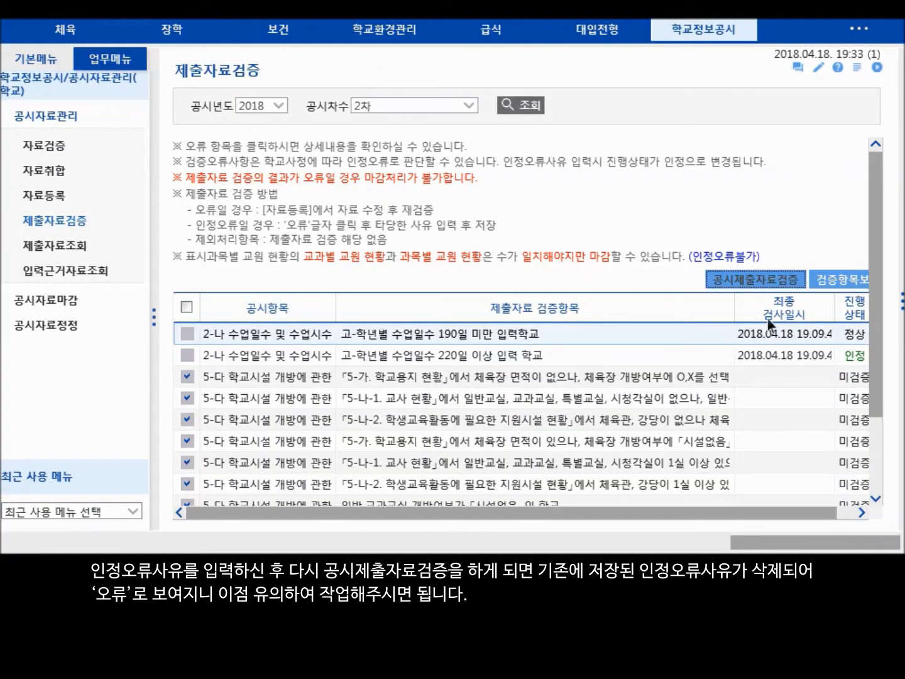
scroll(759, 355, down, 5)
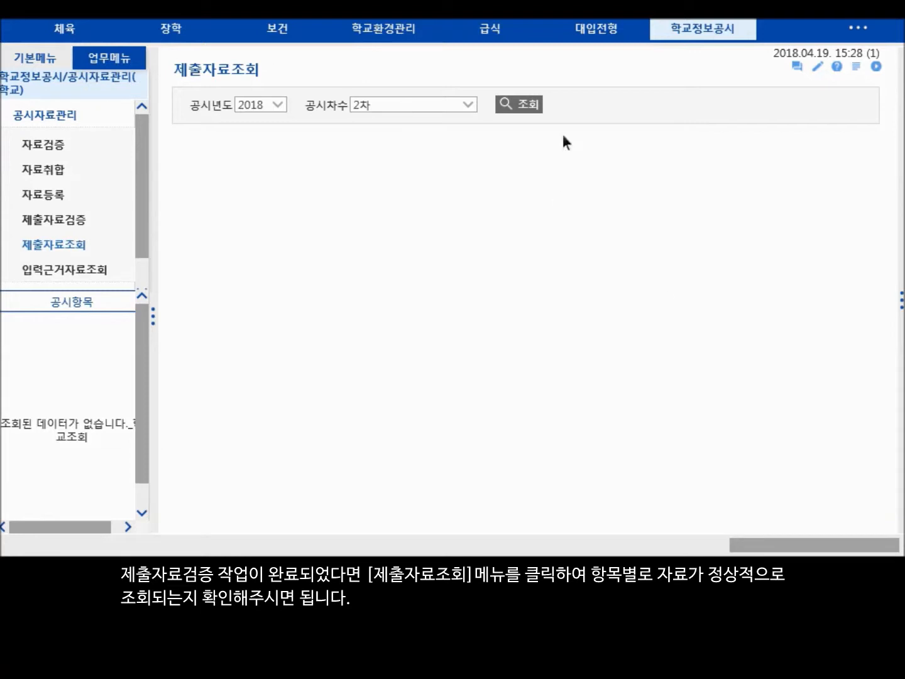
- Query the submitted data for 2018 2차 and view the items 학교 현황, 성별 학생수 and 학년별·학급별 학생수
click(531, 103)
click(102, 320)
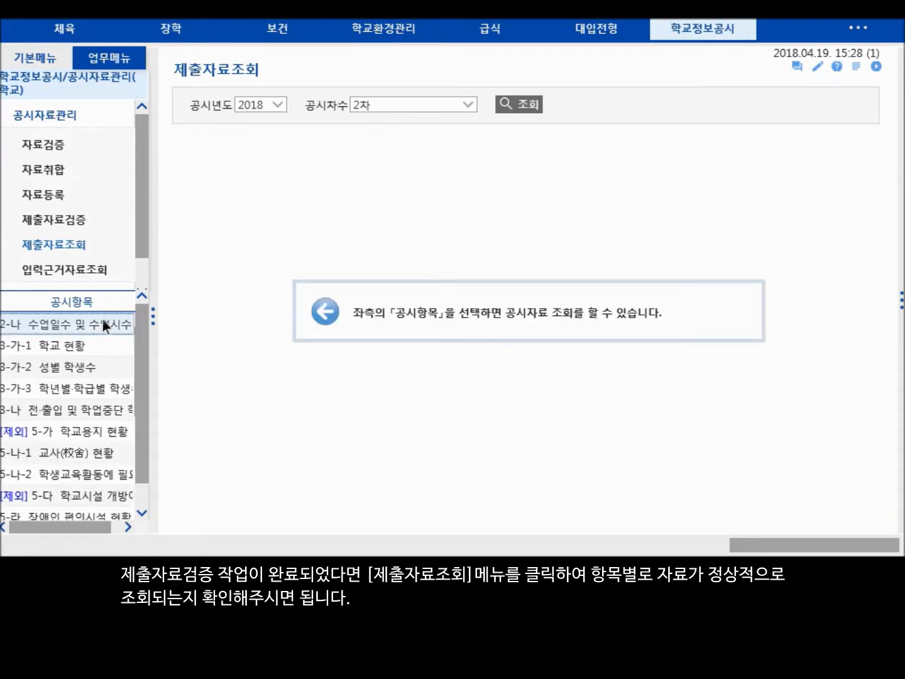
click(68, 345)
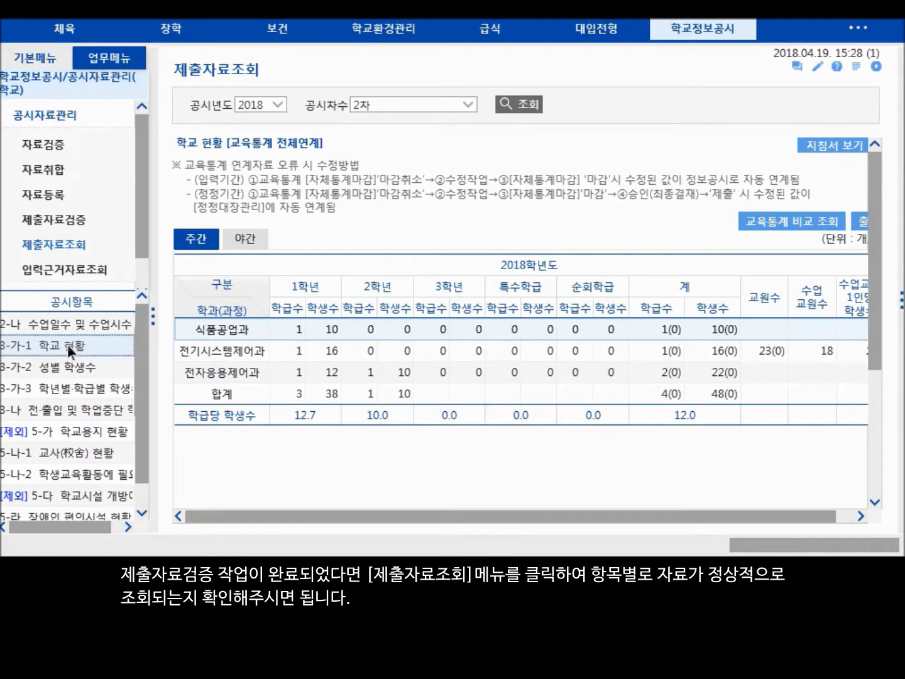
click(65, 365)
click(69, 384)
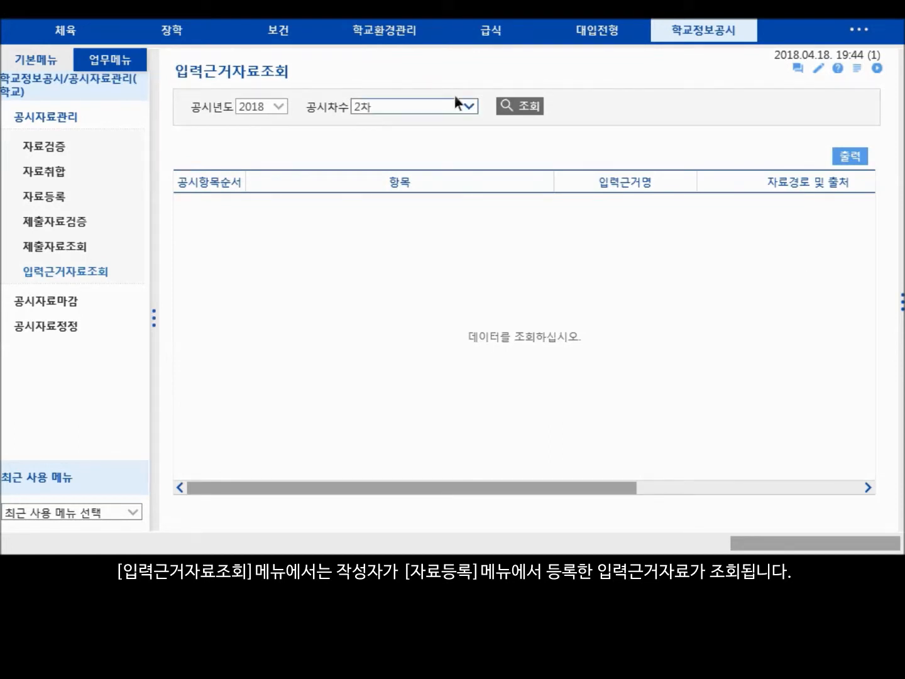
- Look up the input-basis data (입력근거자료조회) for 2018 2차 and check the listed sources
click(522, 105)
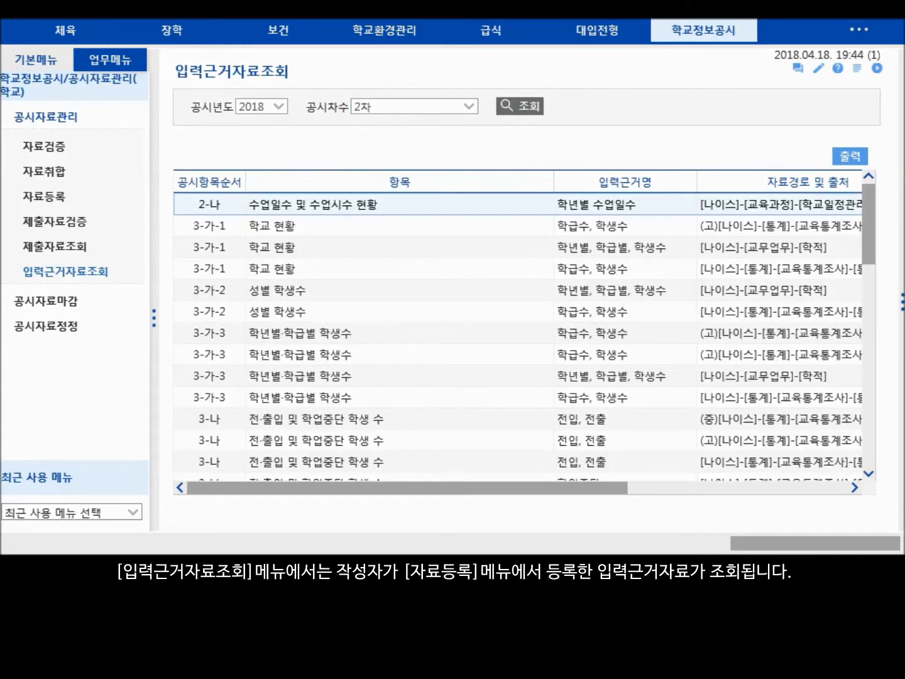
mouse_move(868, 258)
mouse_down()
mouse_move(869, 483)
mouse_move(874, 243)
mouse_up()
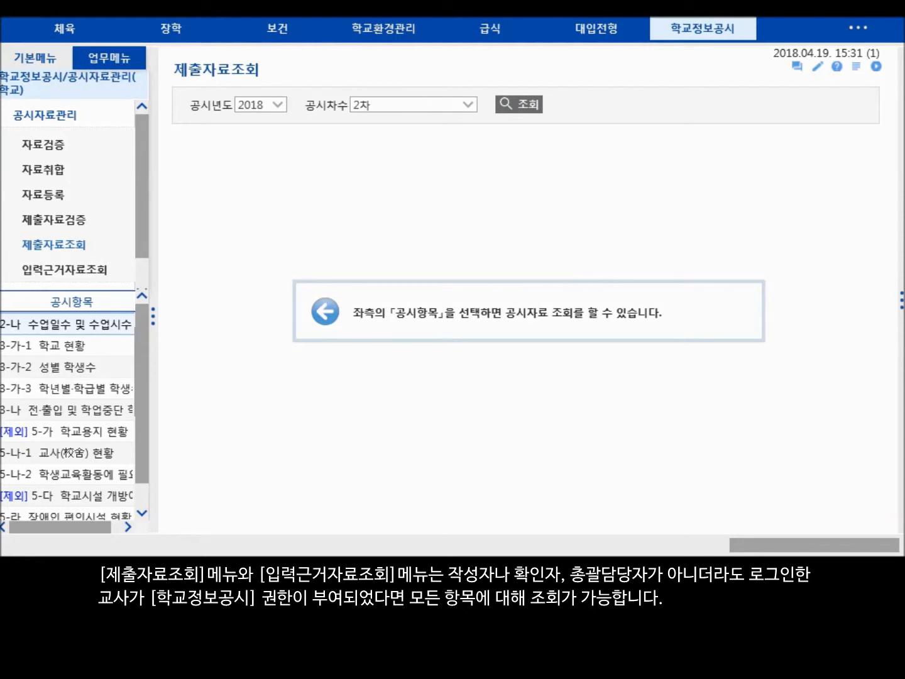
click(76, 269)
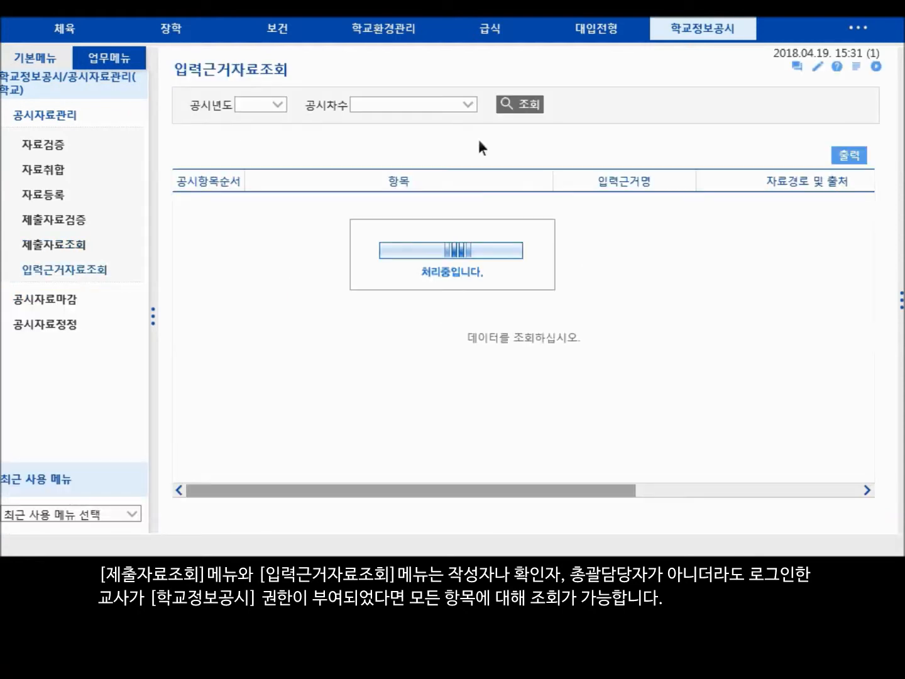
click(525, 95)
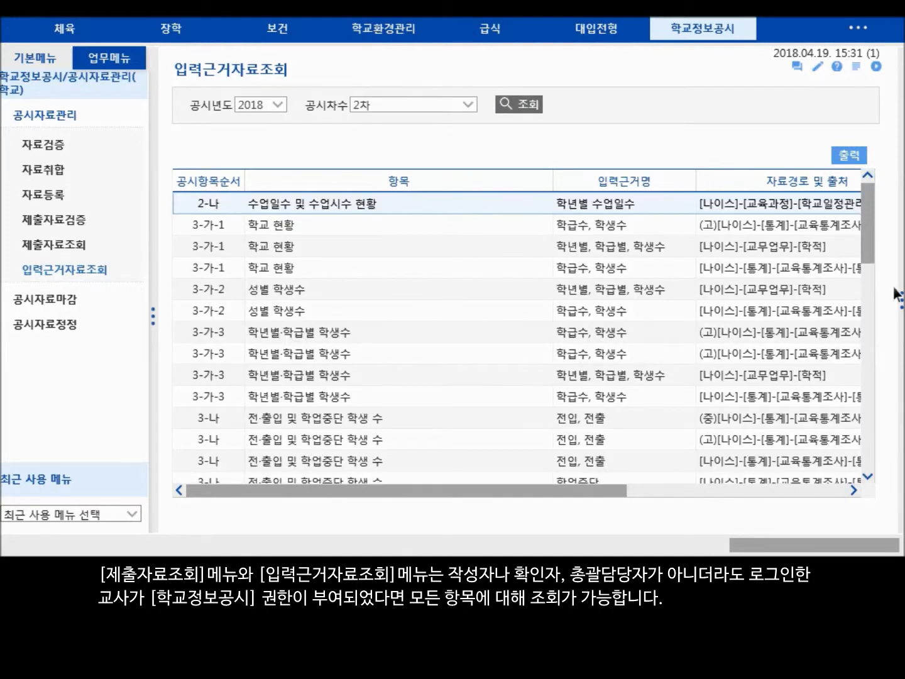
mouse_move(869, 238)
mouse_down()
mouse_move(875, 472)
mouse_move(872, 239)
mouse_up()
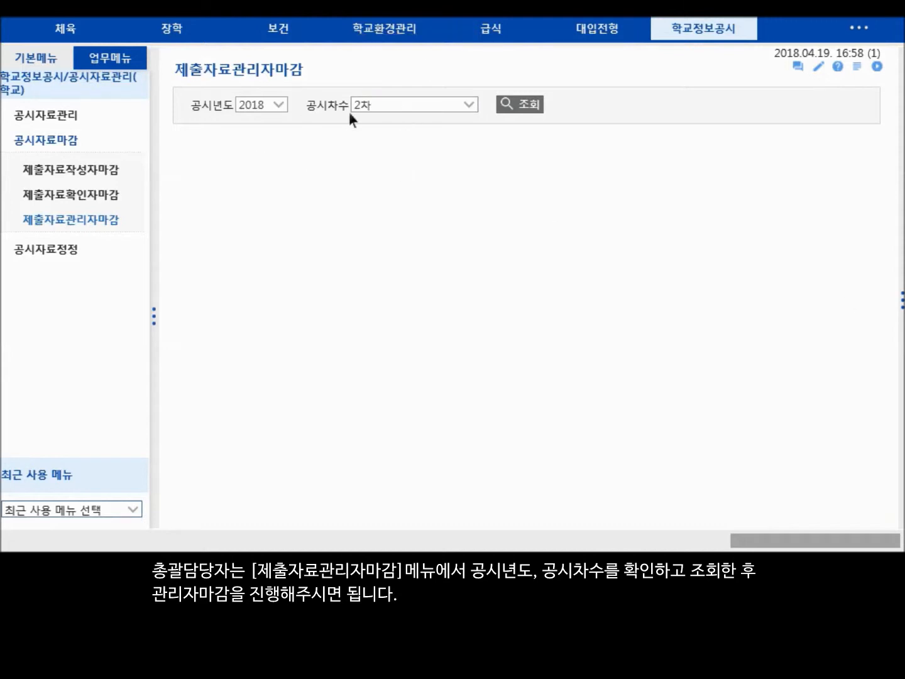
- List the 2018 2차 items for manager closing and run the personal-information check on the submission files
click(519, 105)
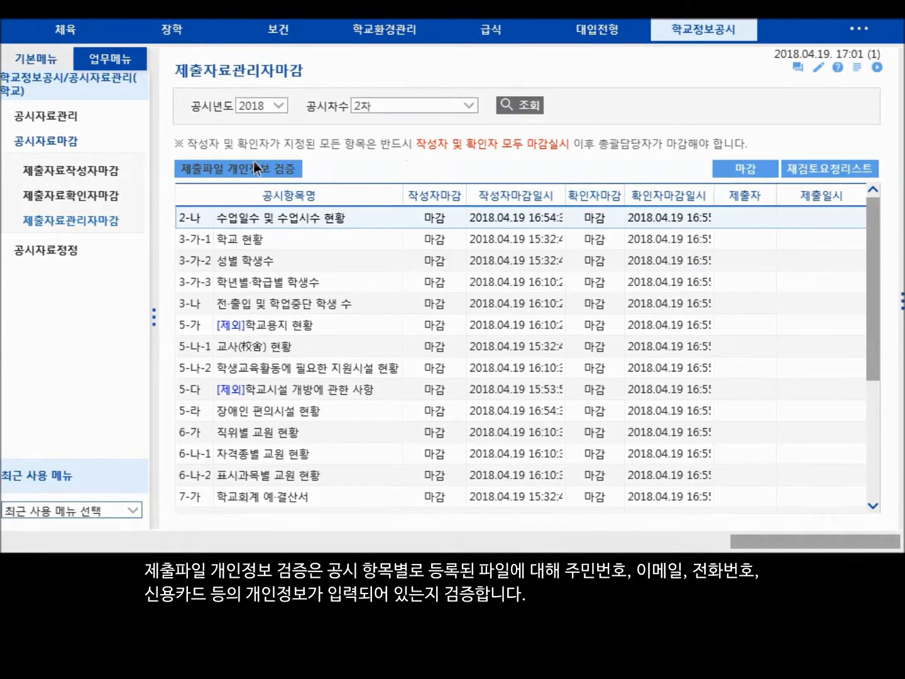
click(255, 167)
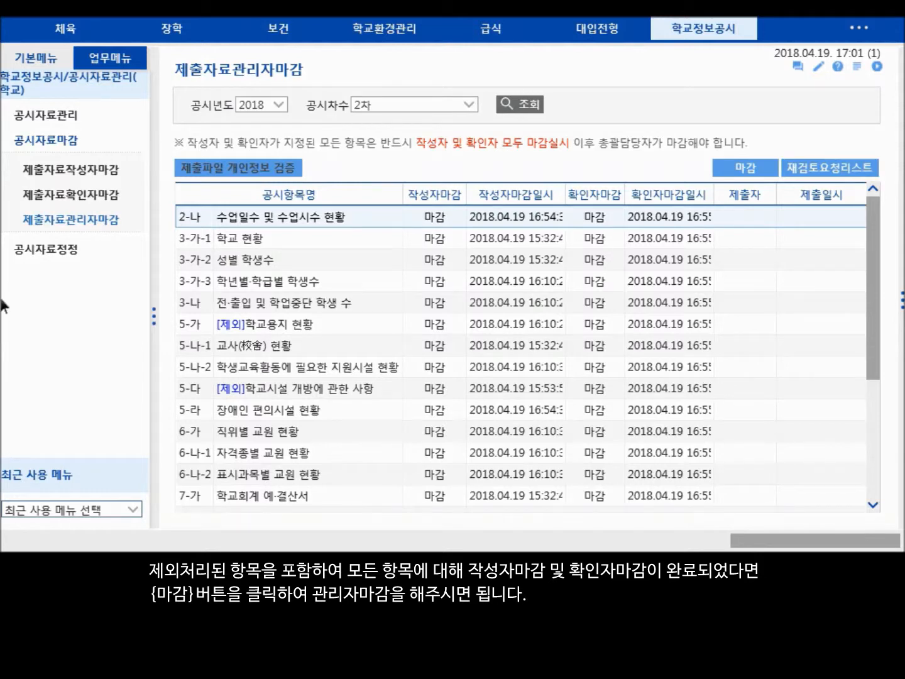
- Close the 2018 2차 submission data as manager and start its approval submission (상신)
click(749, 168)
click(508, 307)
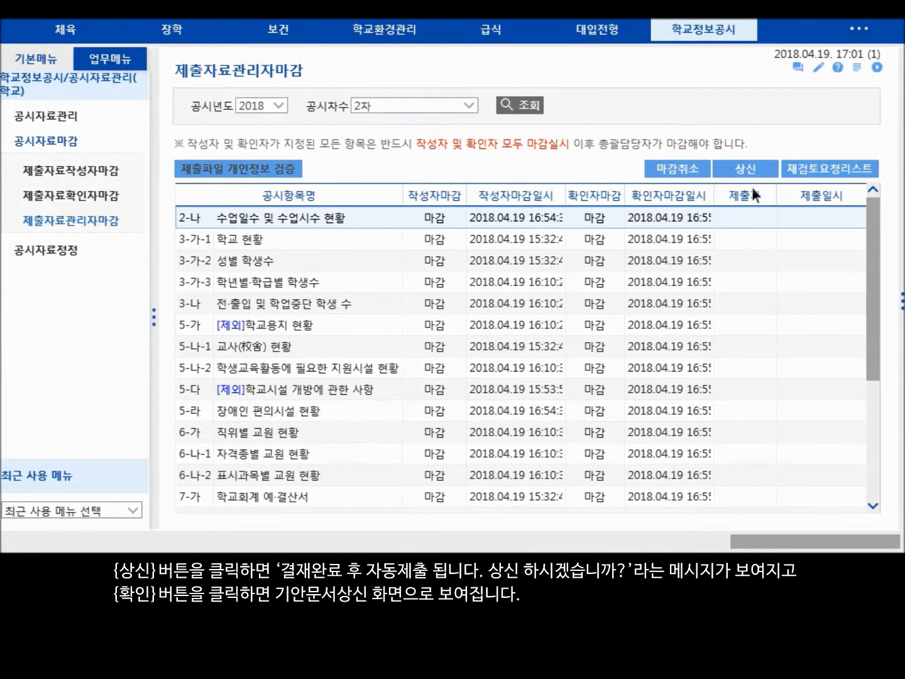
click(760, 166)
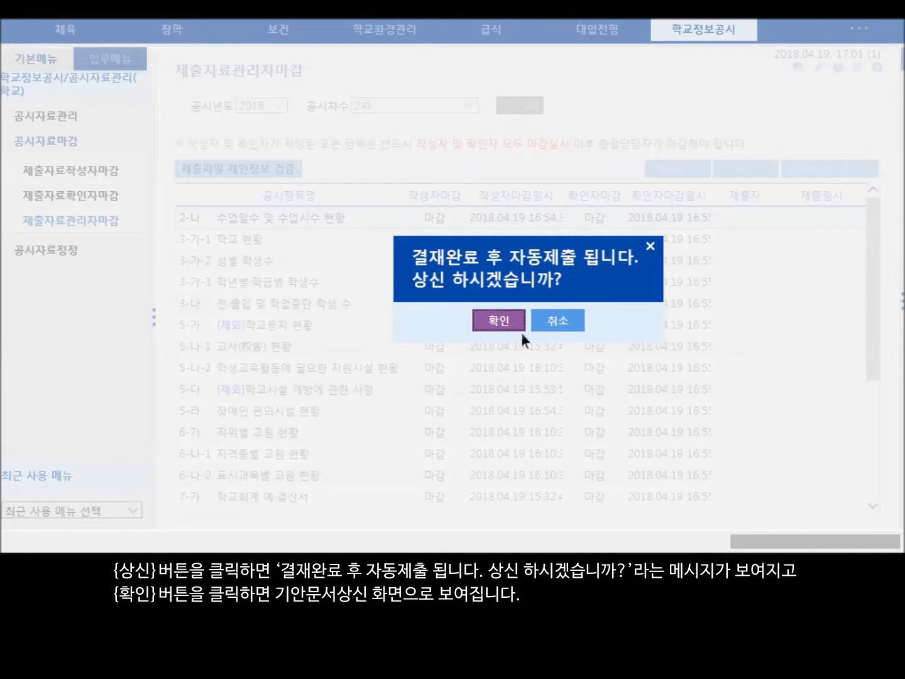
click(499, 319)
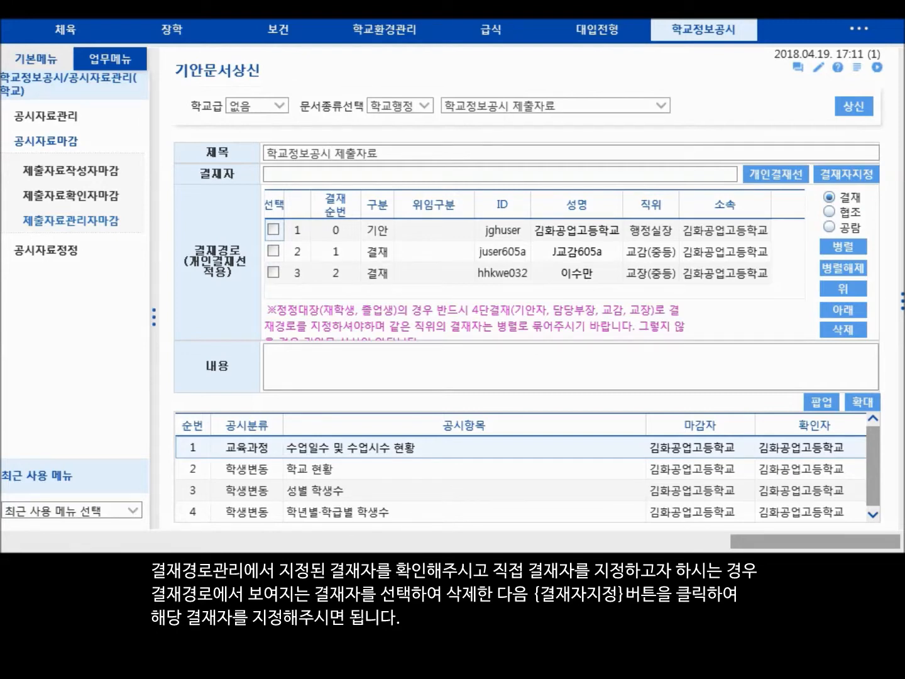
- Delete the two preset approvers, 교감(중등) and 교장(중등), from the approval path of the draft document
click(274, 252)
click(273, 272)
click(848, 328)
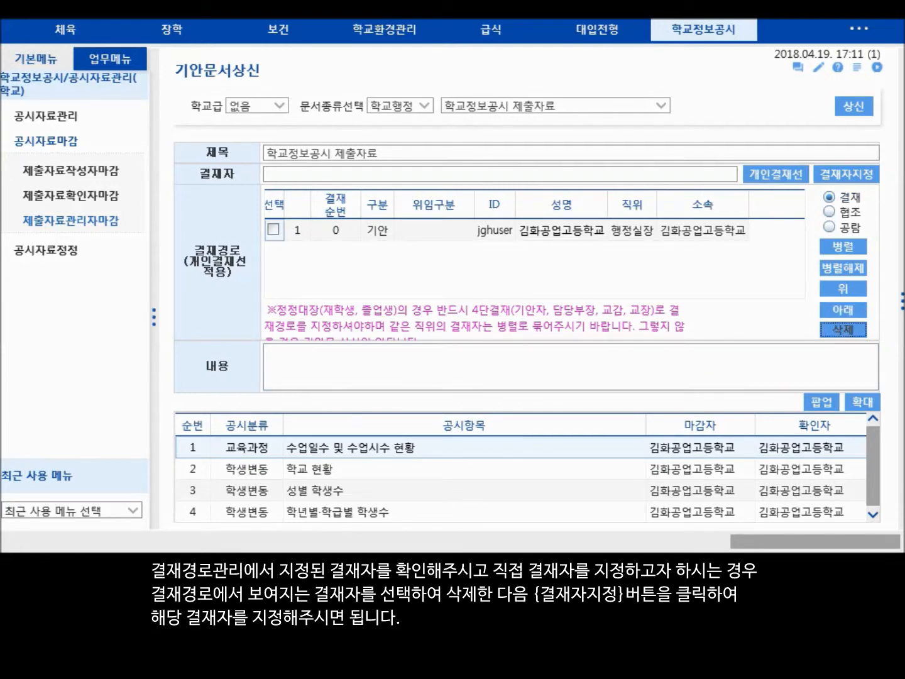
- Assign the second listed 교감(중등) and the first listed 교장(중등) as 결재 approvers, in that order
click(848, 172)
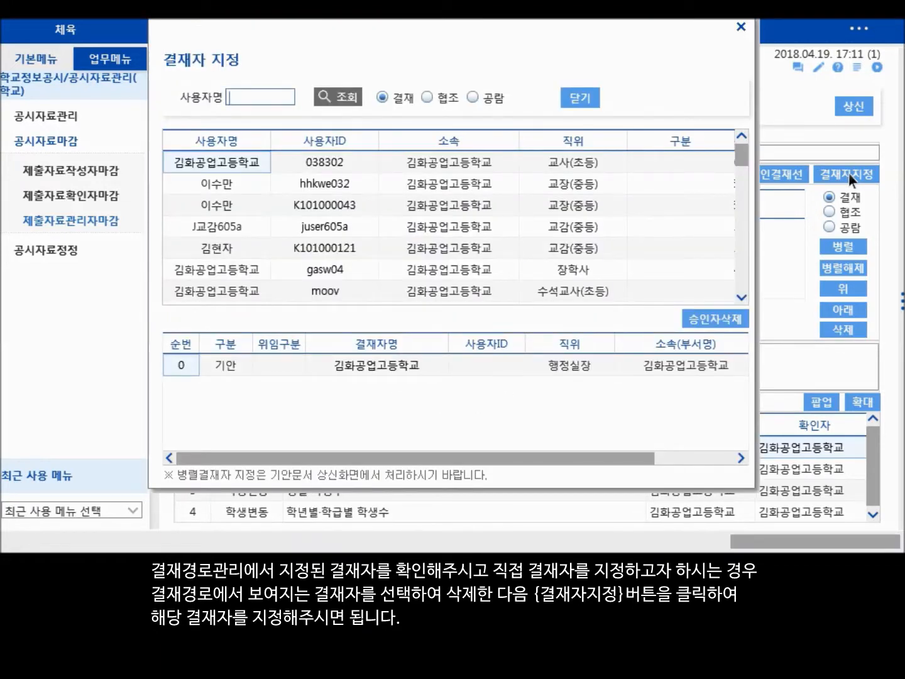
double_click(218, 245)
double_click(209, 181)
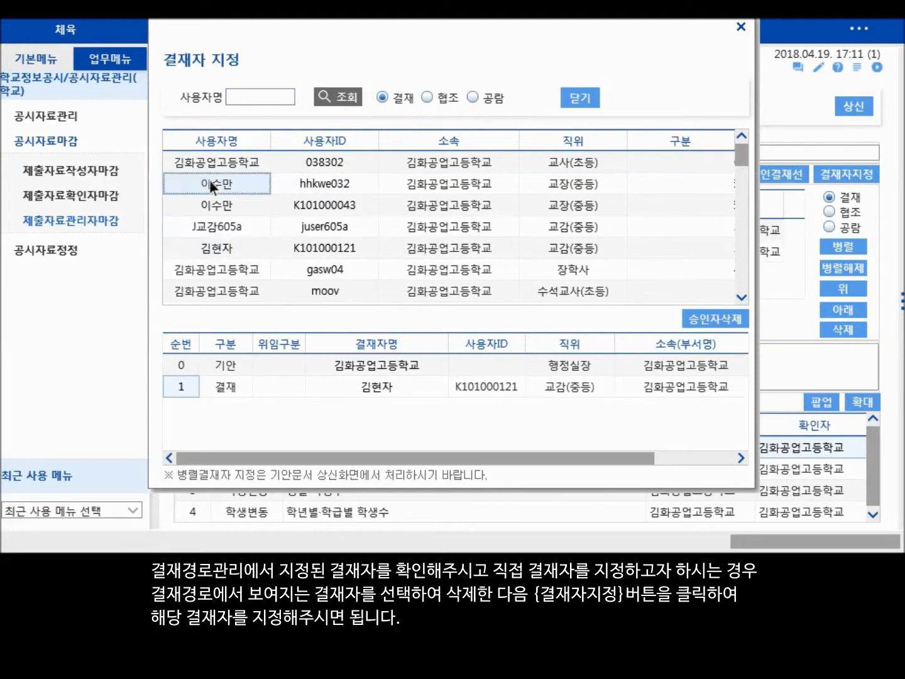
click(578, 97)
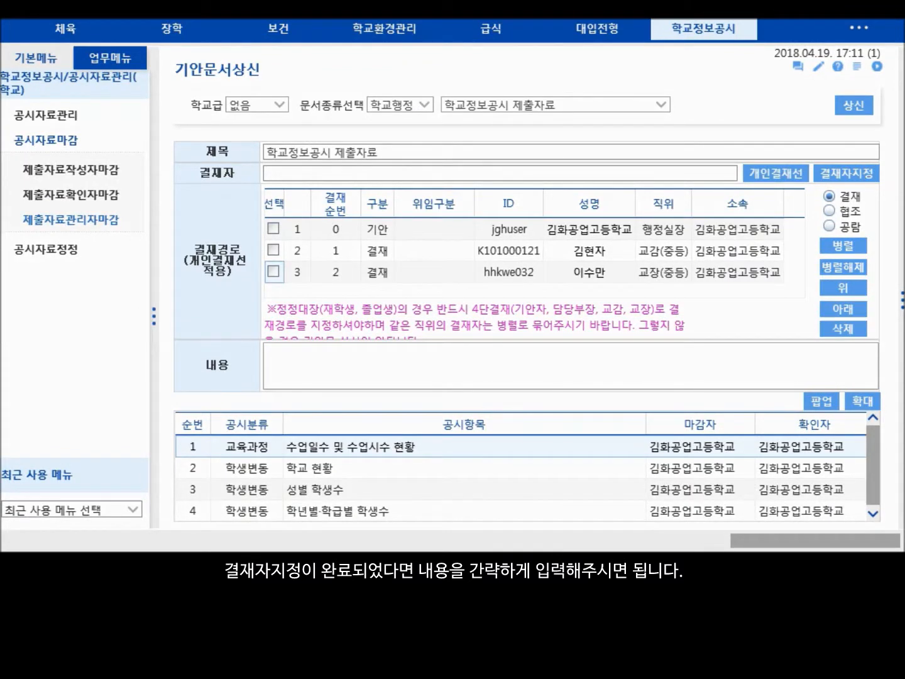
- Enter "2018년도 학교정보공시 정시 2차 자료 제출" as the content (내용) of the draft document
click(659, 356)
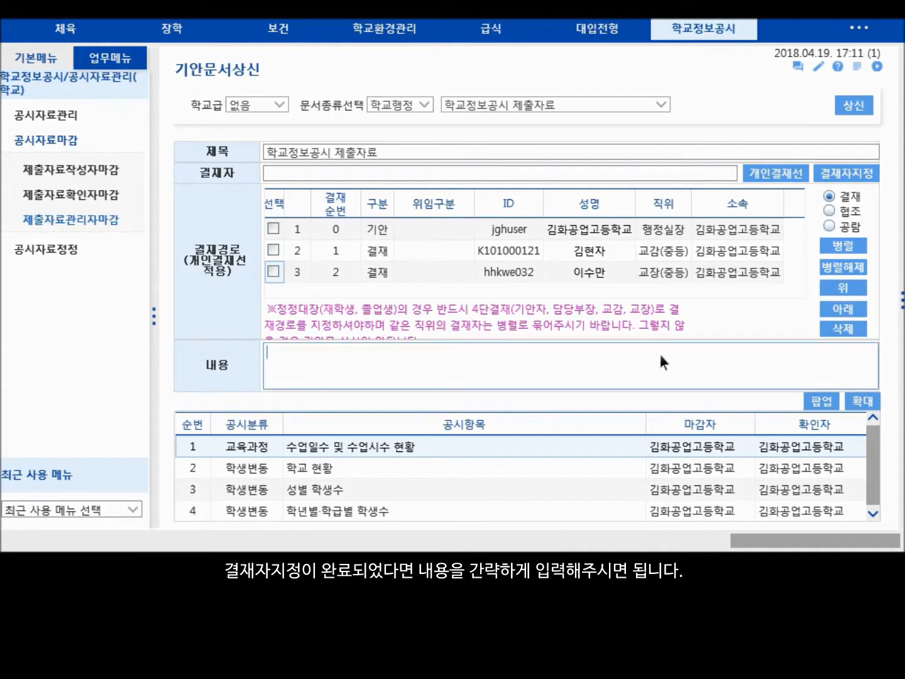
text(2018년도 하)
text(교정보공시 정)
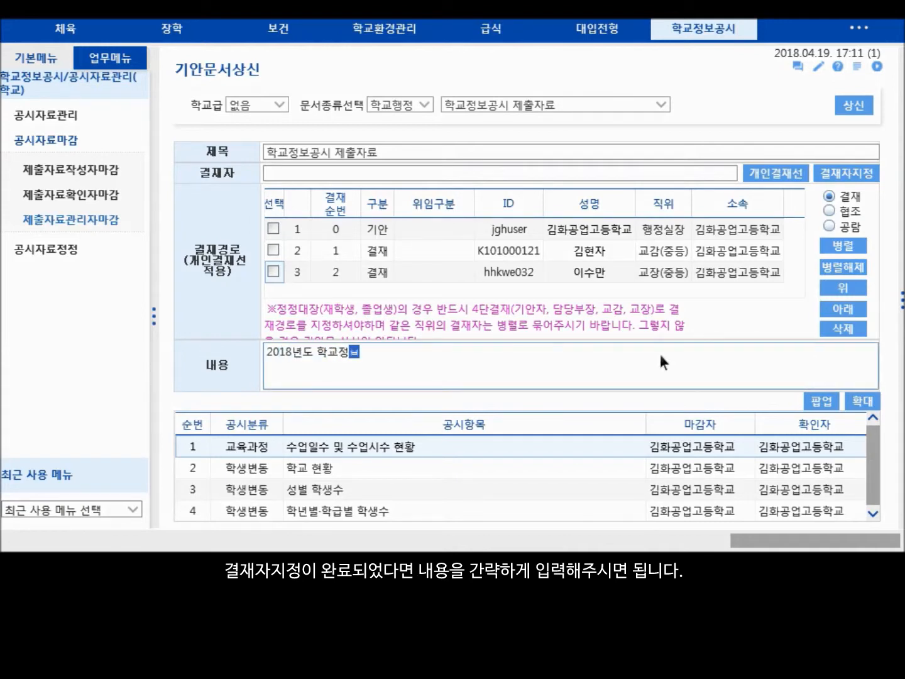
text(시 2차 자료 제출)
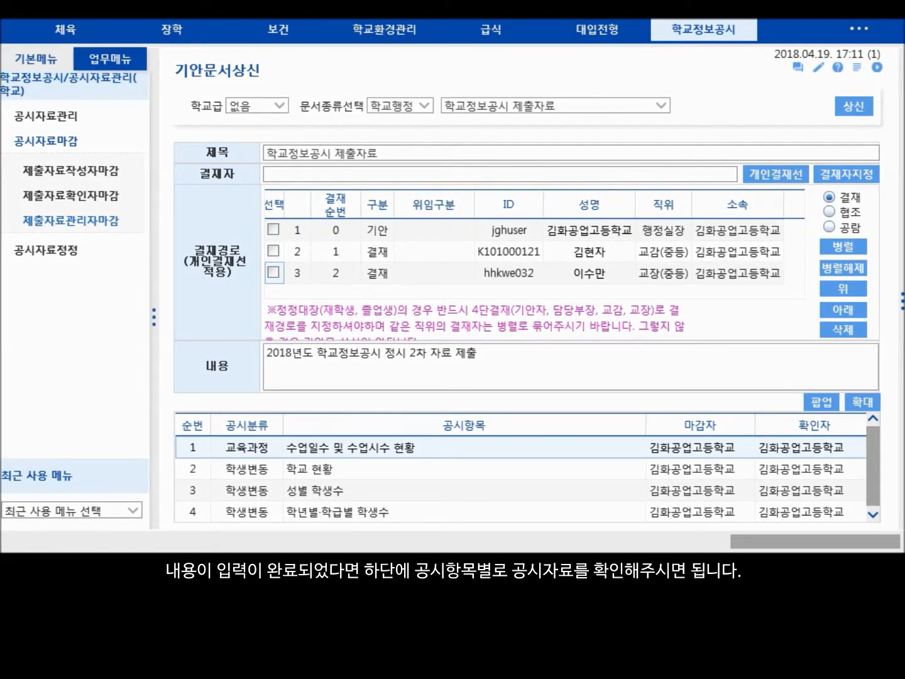
- Review the submission data of the 수업일수 및 수업시수 현황 and 학교 현황 items attached to the draft
double_click(356, 443)
click(447, 479)
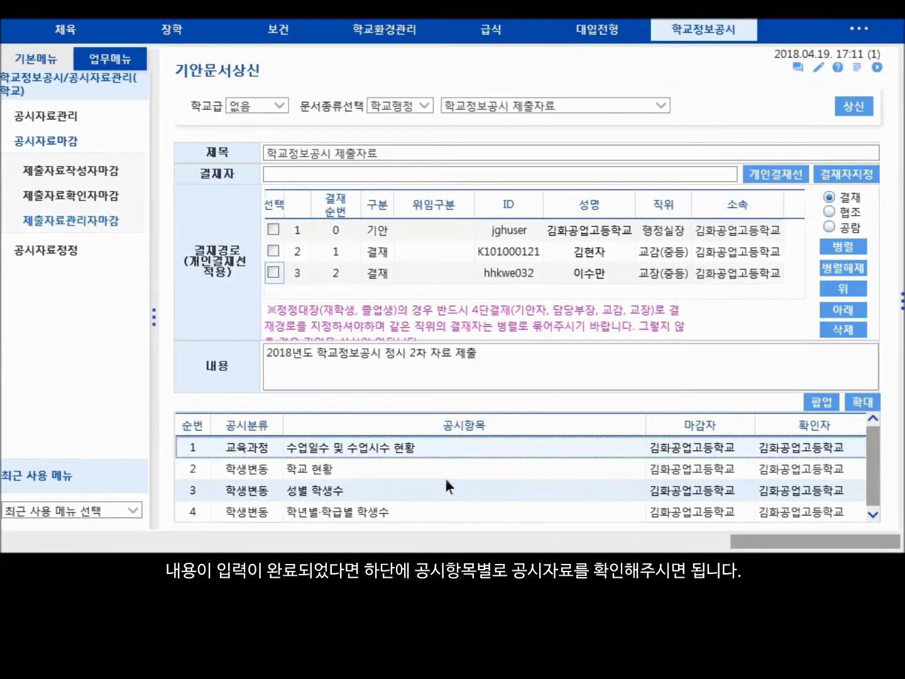
double_click(305, 464)
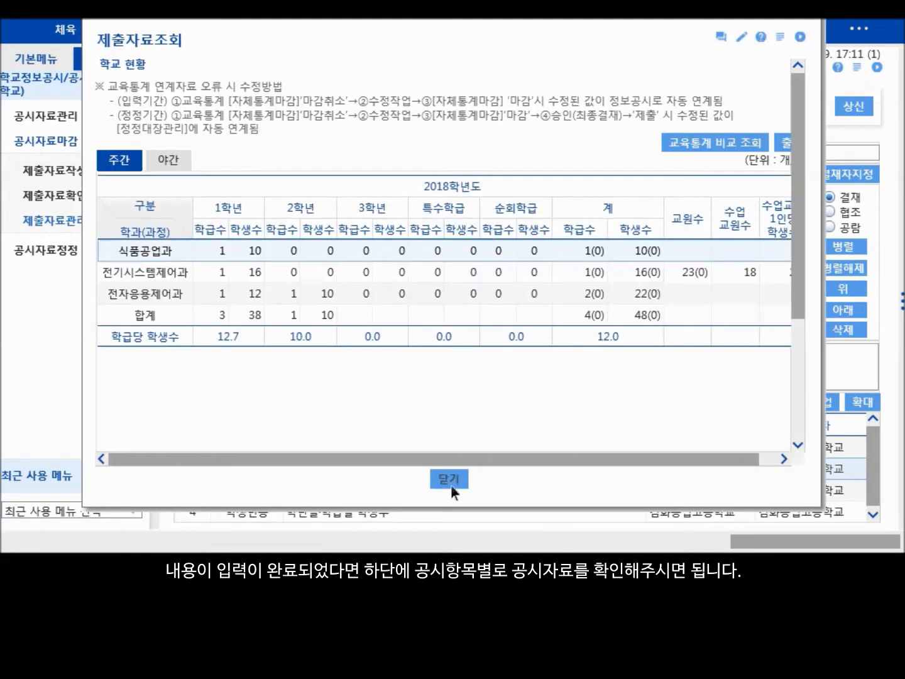
click(451, 481)
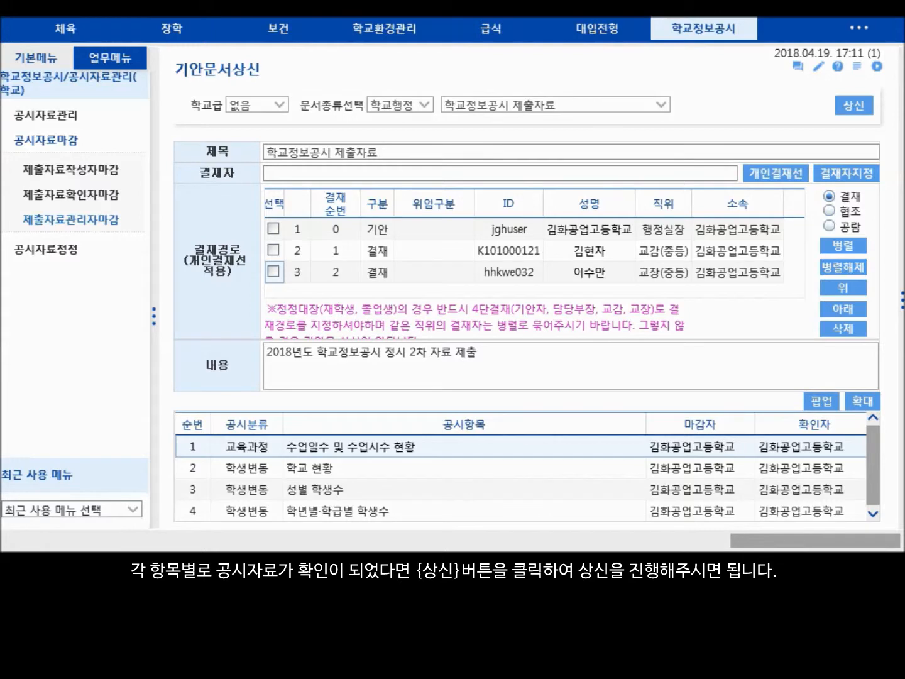
- Submit (상신) the 학교정보공시 제출자료 draft document for approval and confirm the submission
click(857, 105)
click(500, 308)
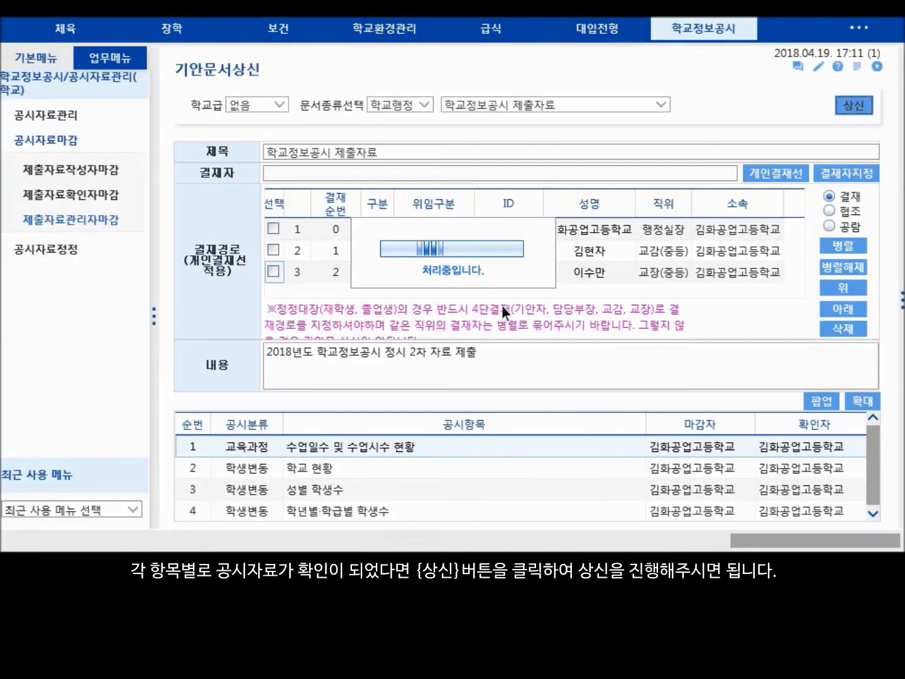
click(520, 310)
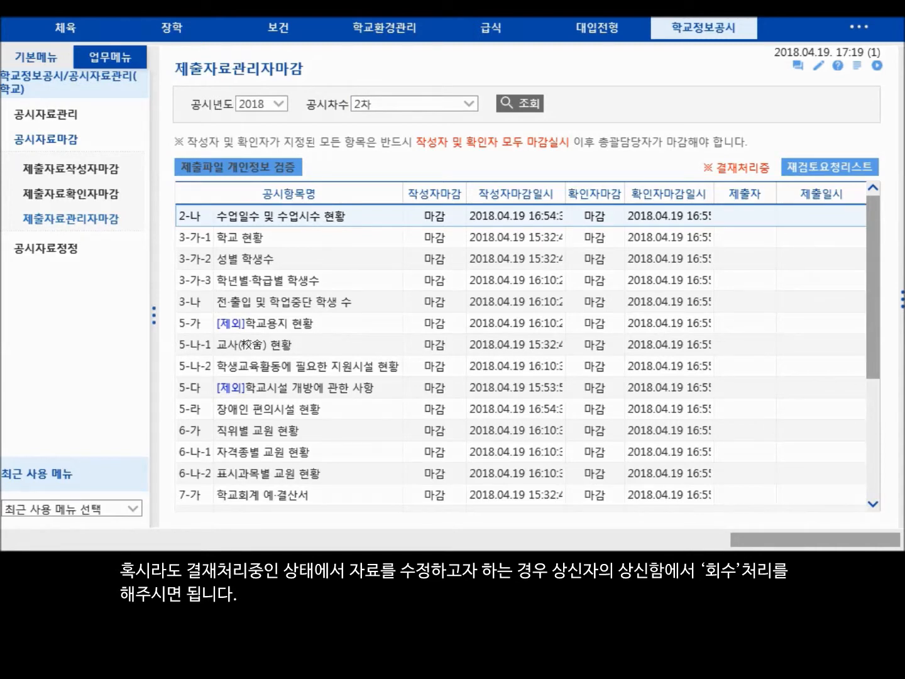
- Recall (회수) the 2018-2차 approval document from the 상신함 and cancel the manager closing (마감취소) of the 2018 2차 data
click(31, 55)
click(31, 149)
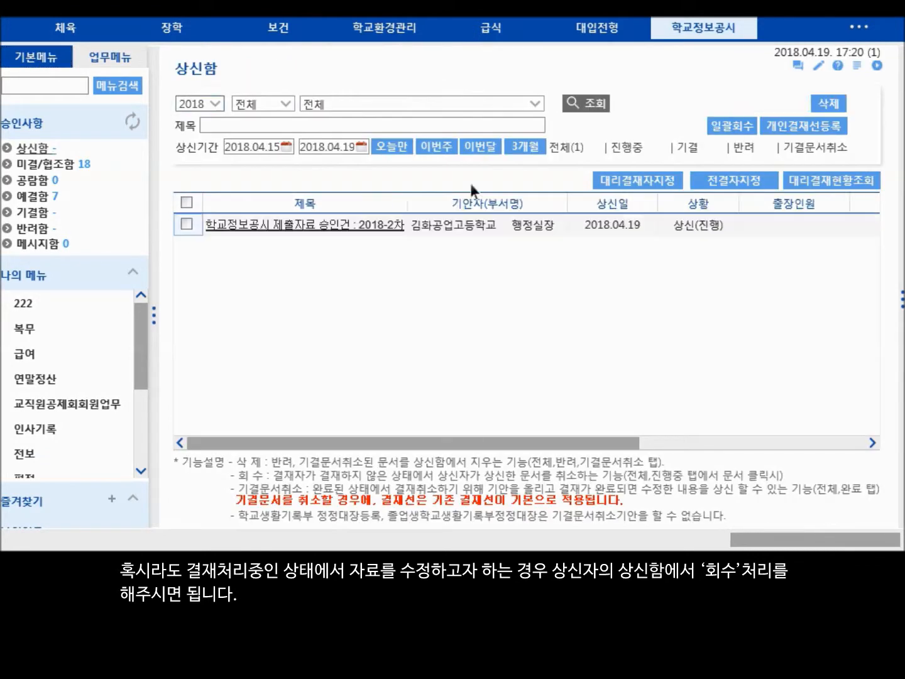
click(339, 223)
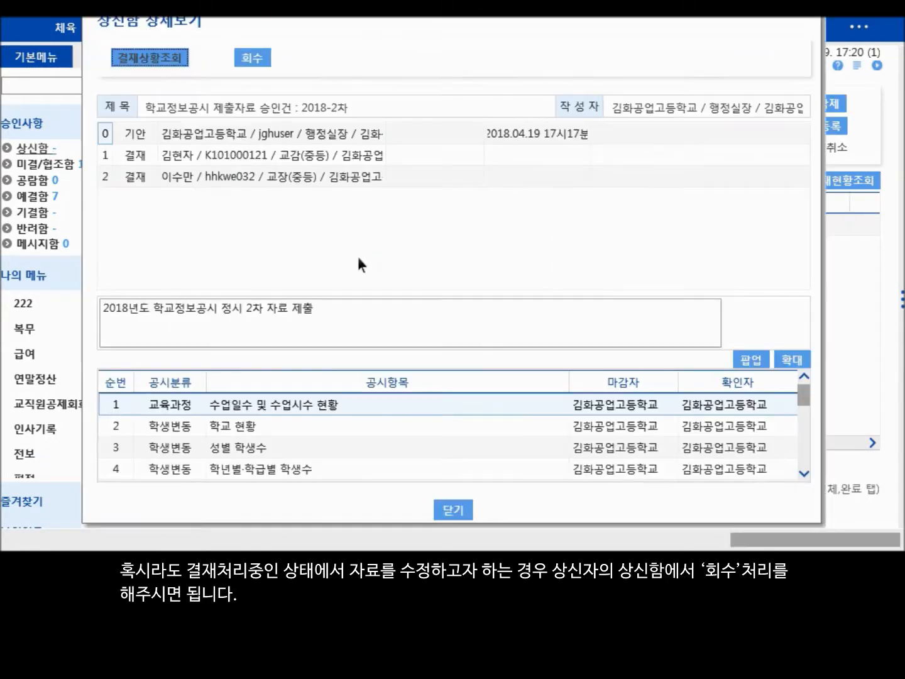
click(258, 54)
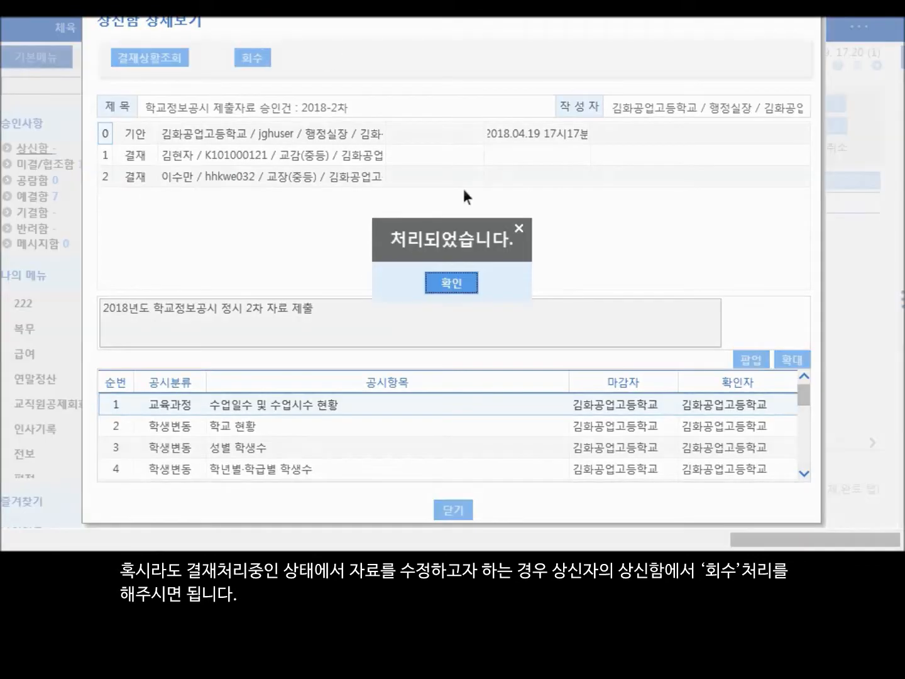
click(447, 273)
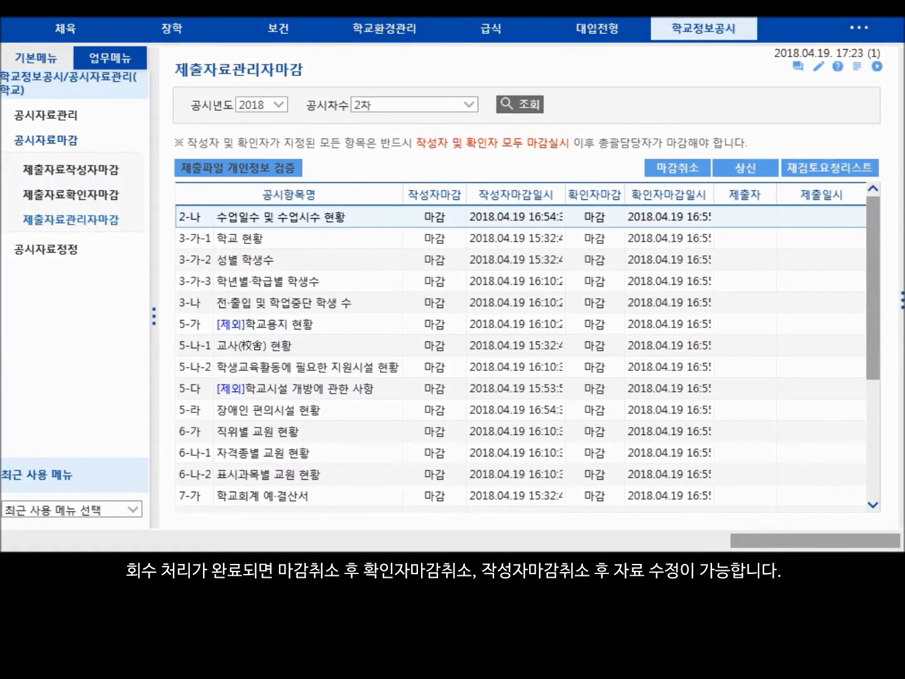
click(679, 166)
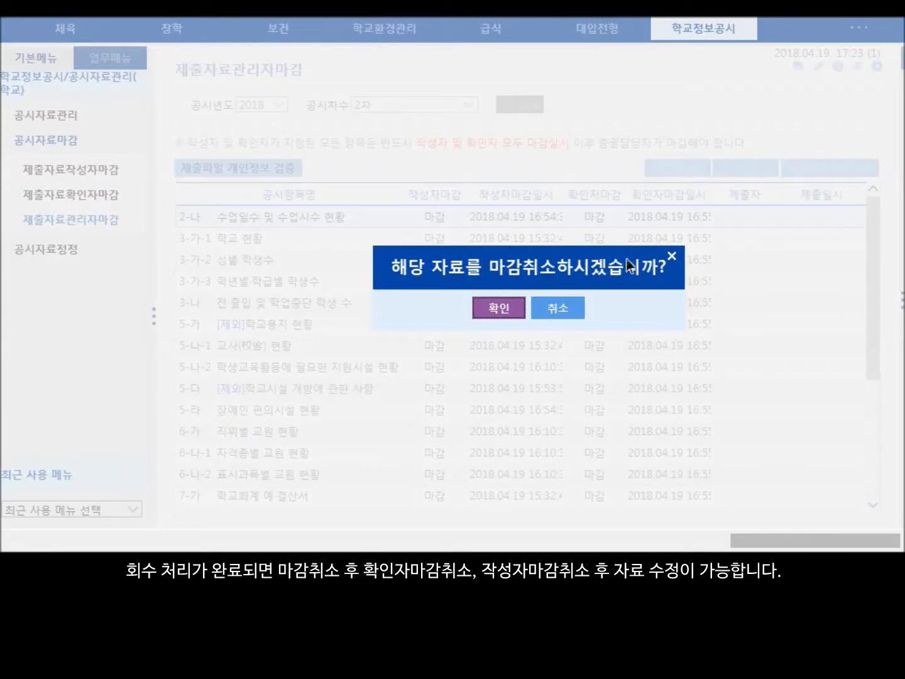
click(504, 304)
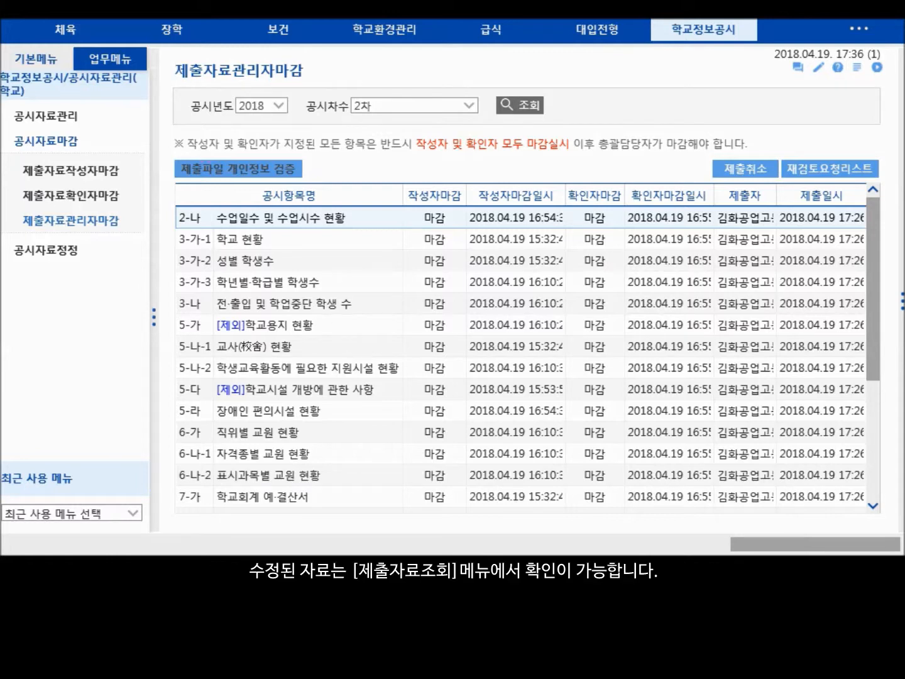
- Look up the 2018 2차 submission data in 제출자료조회 and view the 3-가-1 학교 현황 item
click(52, 117)
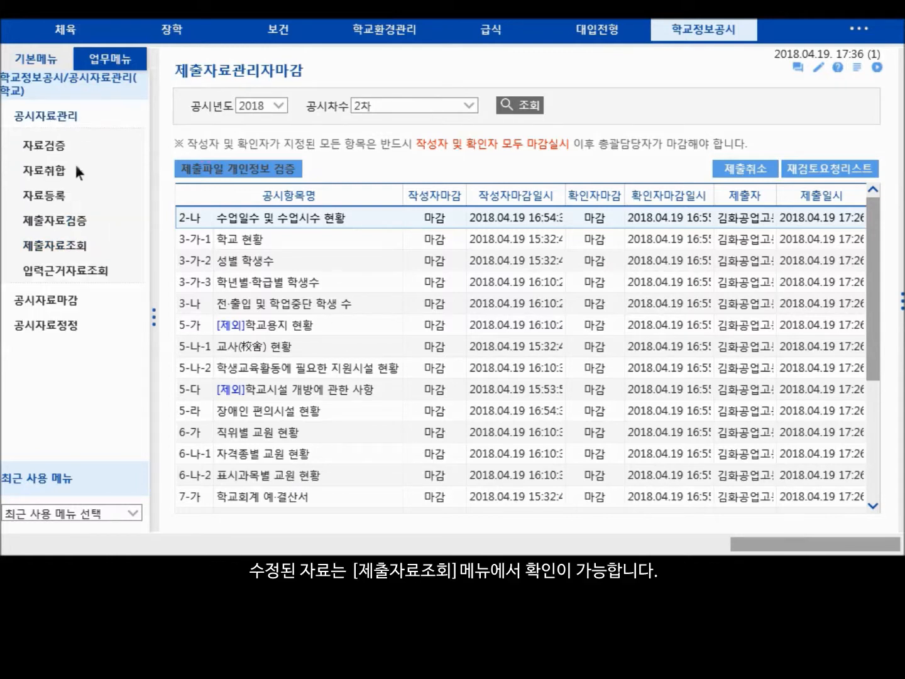
click(63, 245)
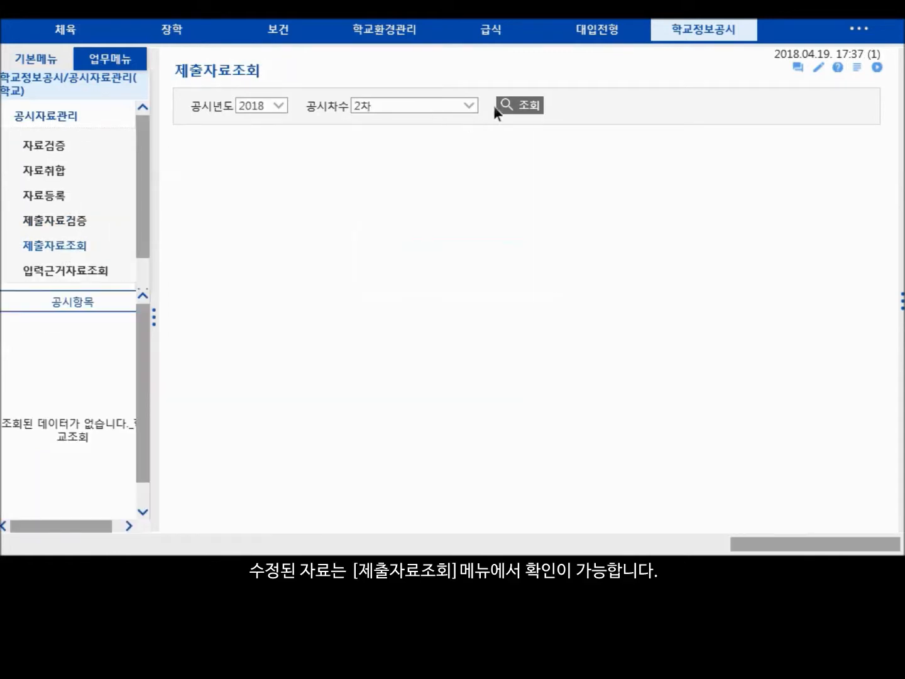
click(522, 105)
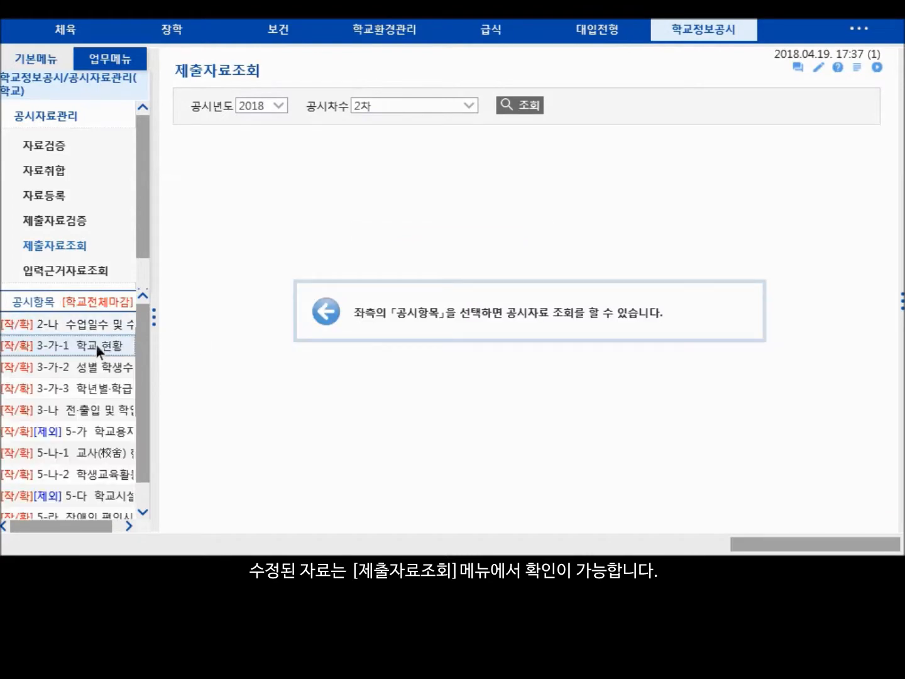
click(96, 346)
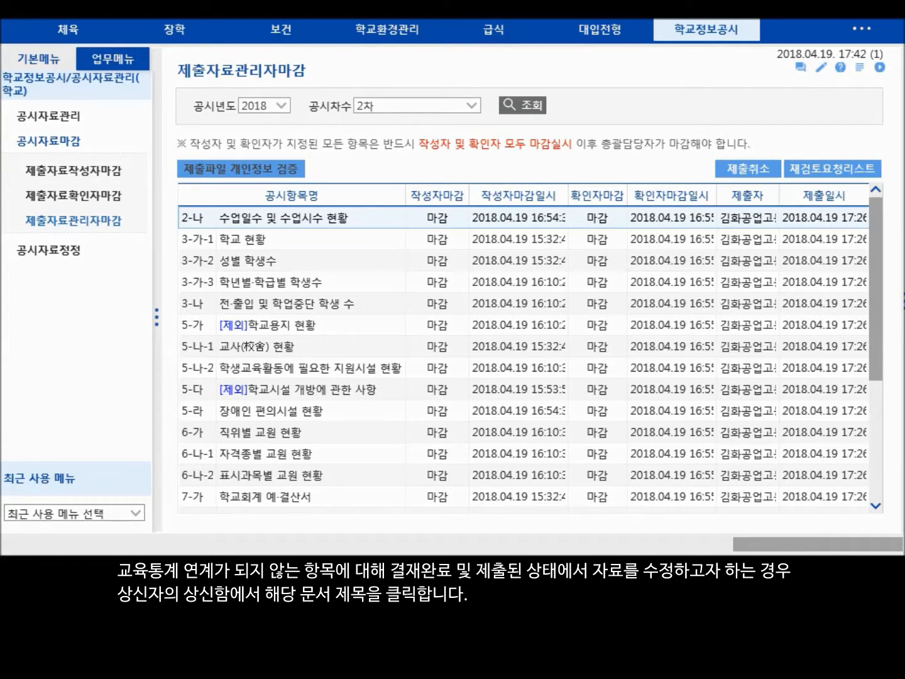
- Open the 학교정보공시 제출자료 승인건 : 2018-2차 document from the 상신함 and start its cancellation draft (기결문서취소)
click(36, 58)
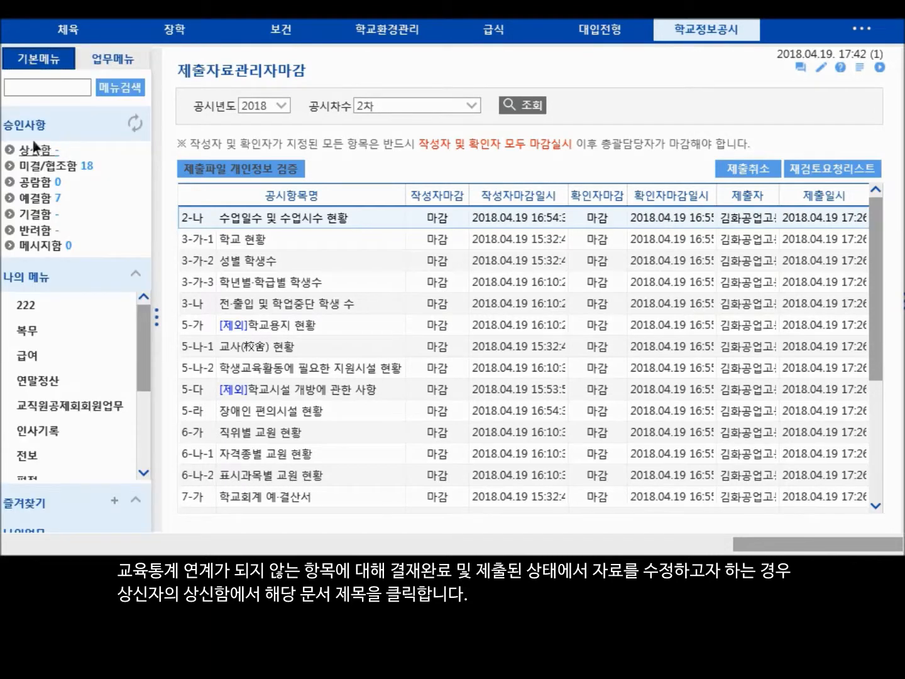
click(32, 142)
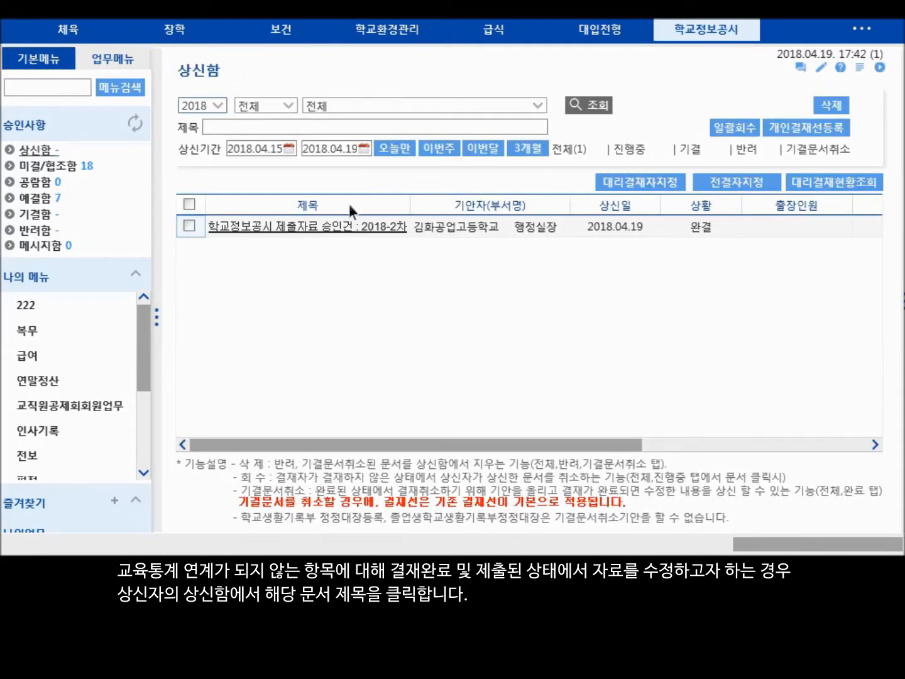
click(325, 224)
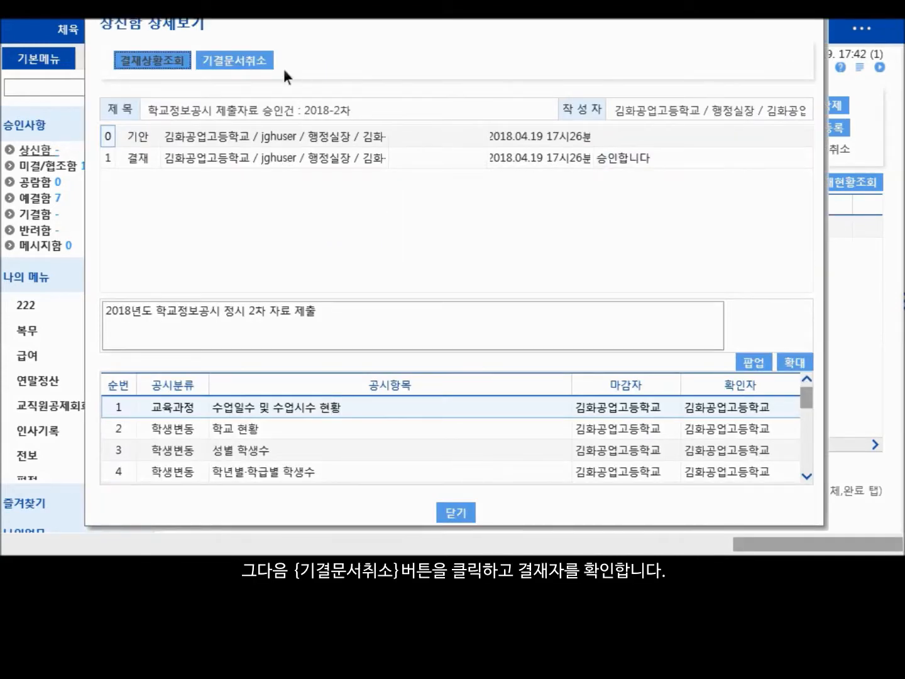
click(244, 60)
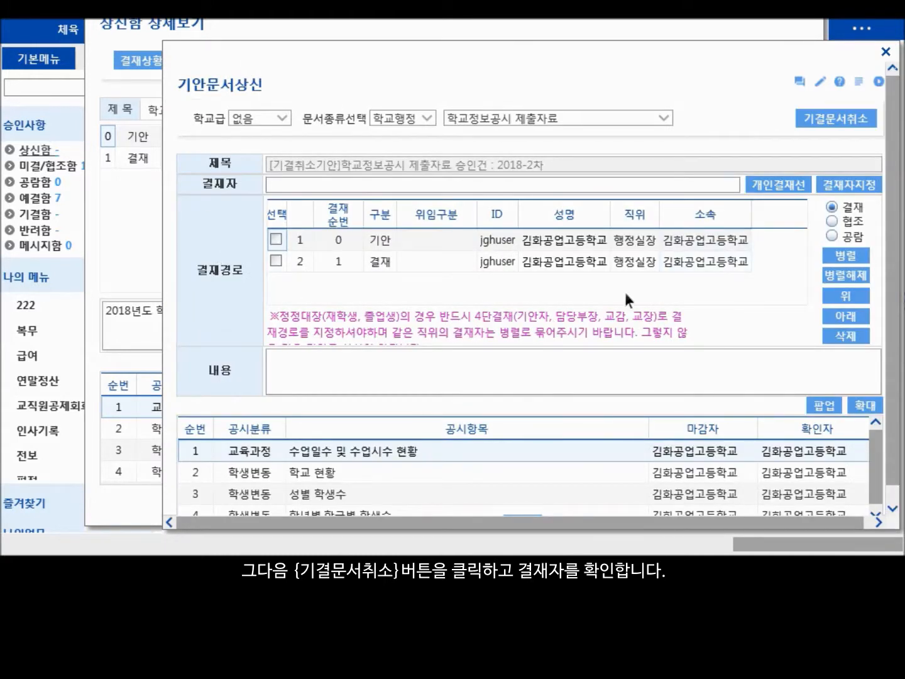
- Replace the preset 행정실장 approver with the second listed 교감(중등) and the first listed 교장(중등) as 결재 approvers, in that order
click(275, 260)
click(852, 336)
click(856, 183)
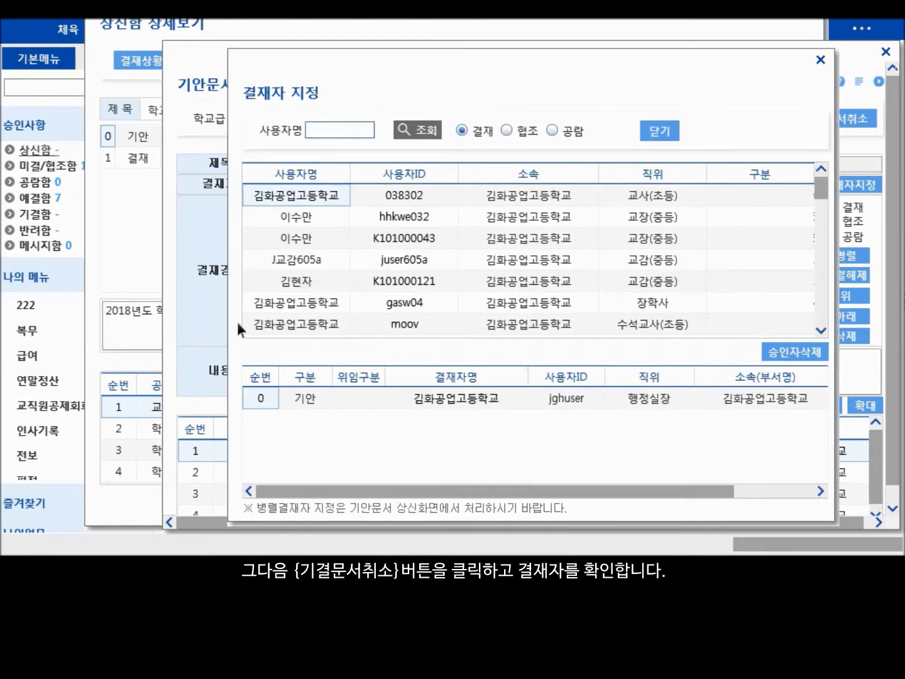
double_click(297, 286)
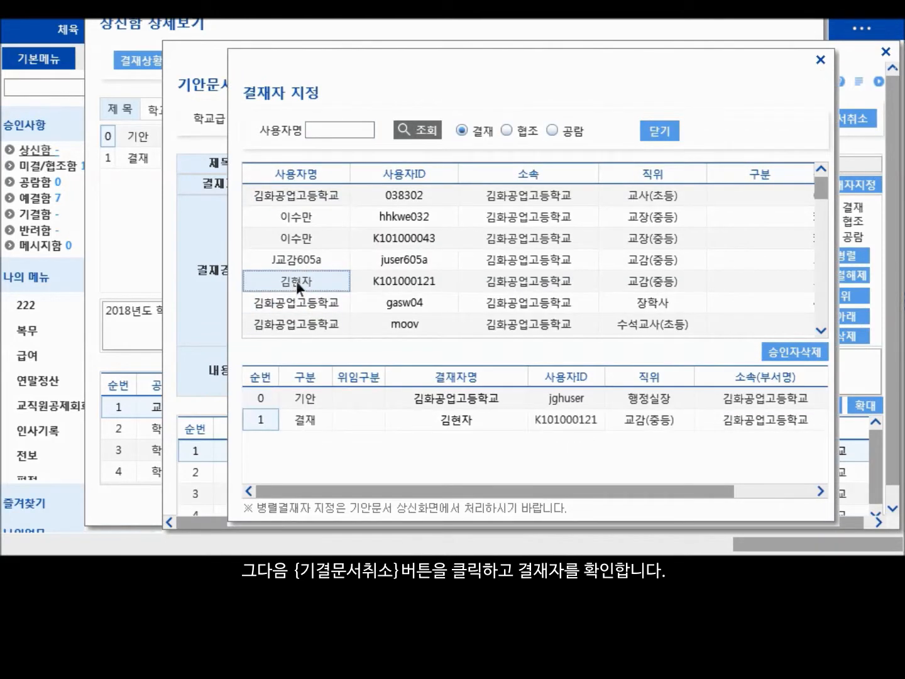
double_click(300, 214)
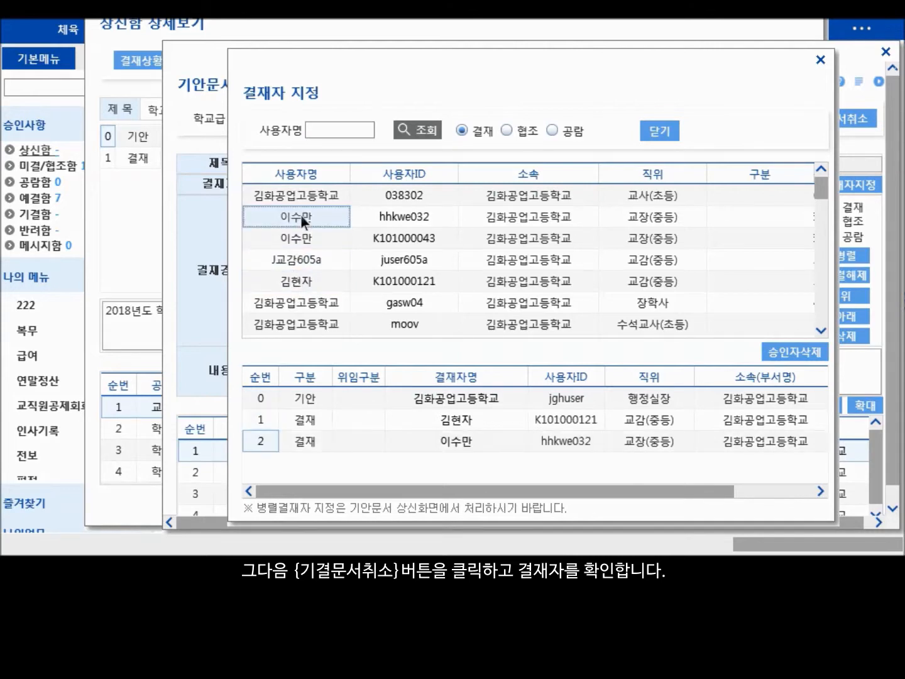
click(661, 129)
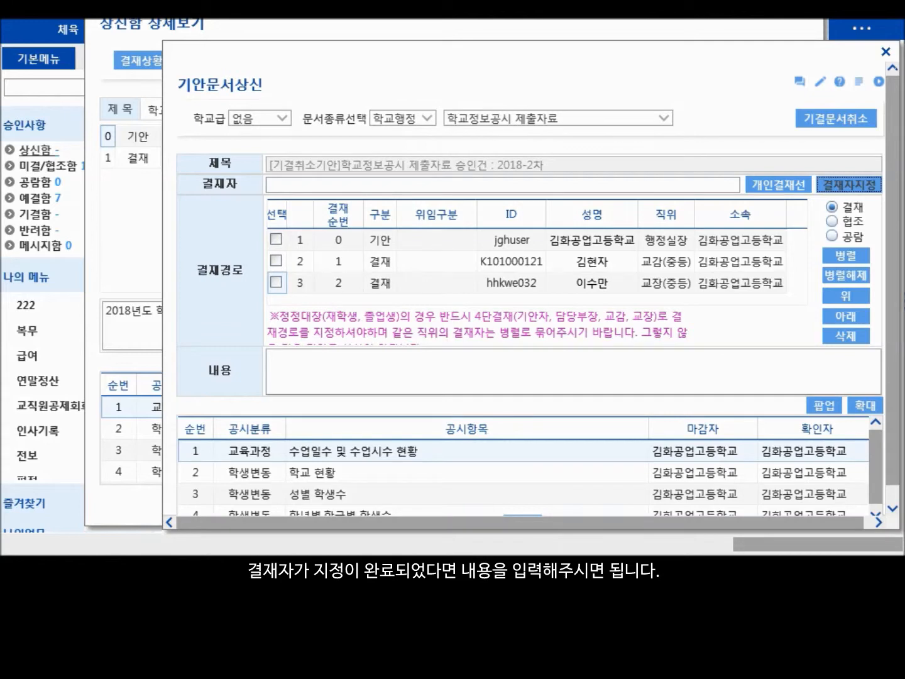
- Enter "2018년도 학교정보공시 정시 2차 자료 수정" as the cancellation draft's content and submit the 기결문서취소
click(451, 363)
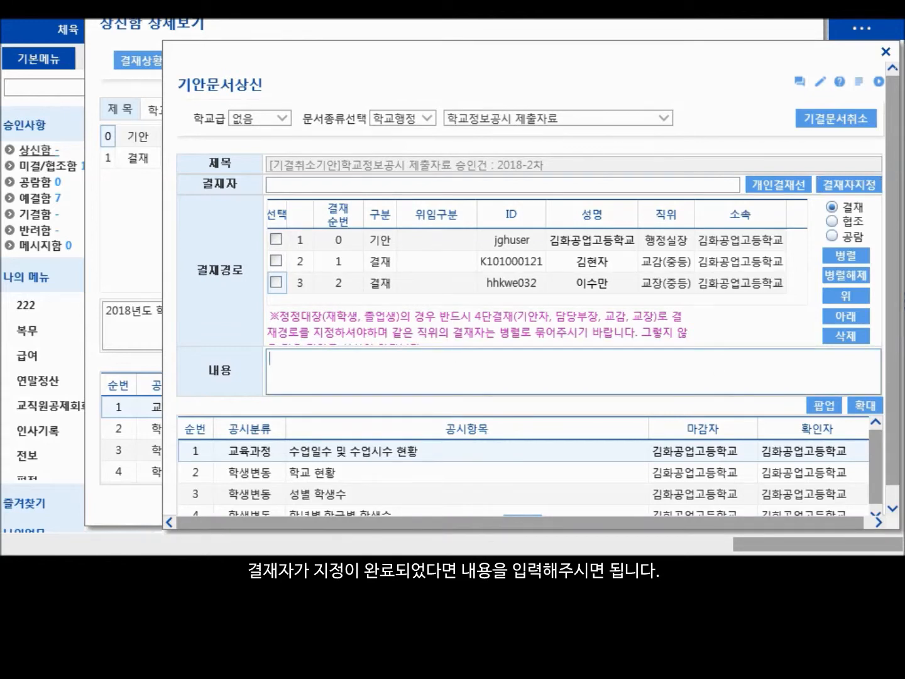
text(2018년도 ㅎ)
text(학교정보공ㅅ)
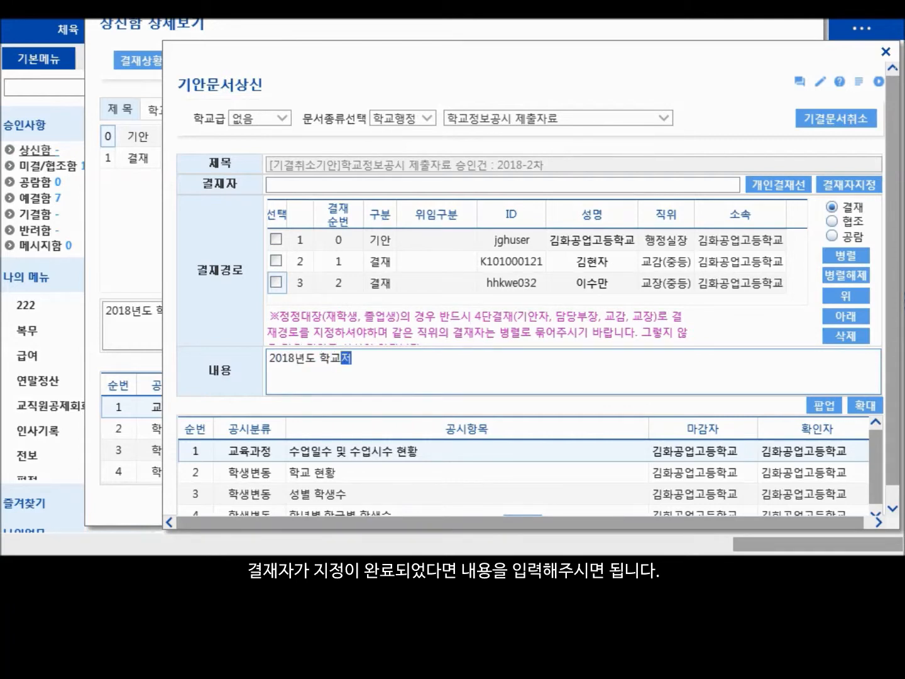
text(시 정시 2차 )
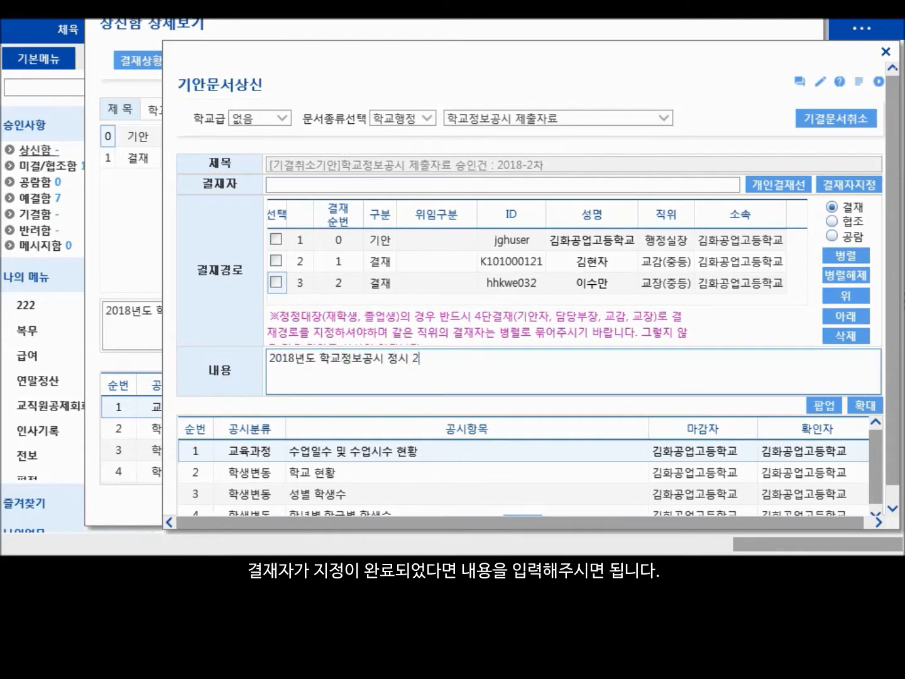
text(자료 수정)
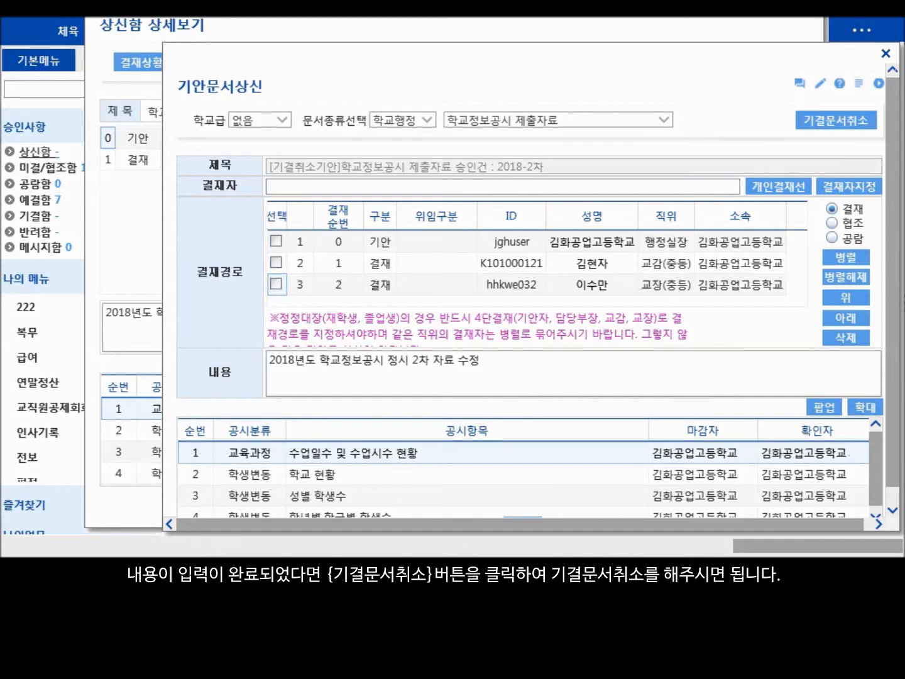
click(839, 119)
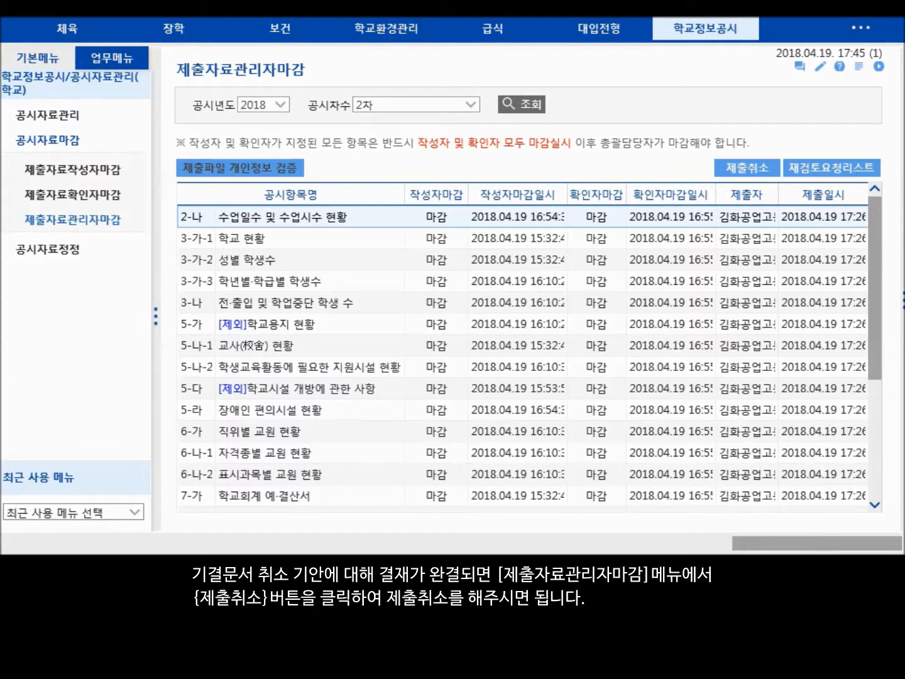
- Cancel the submission (제출취소) of the 2018 2차 data and cancel its manager closing (마감취소)
click(753, 166)
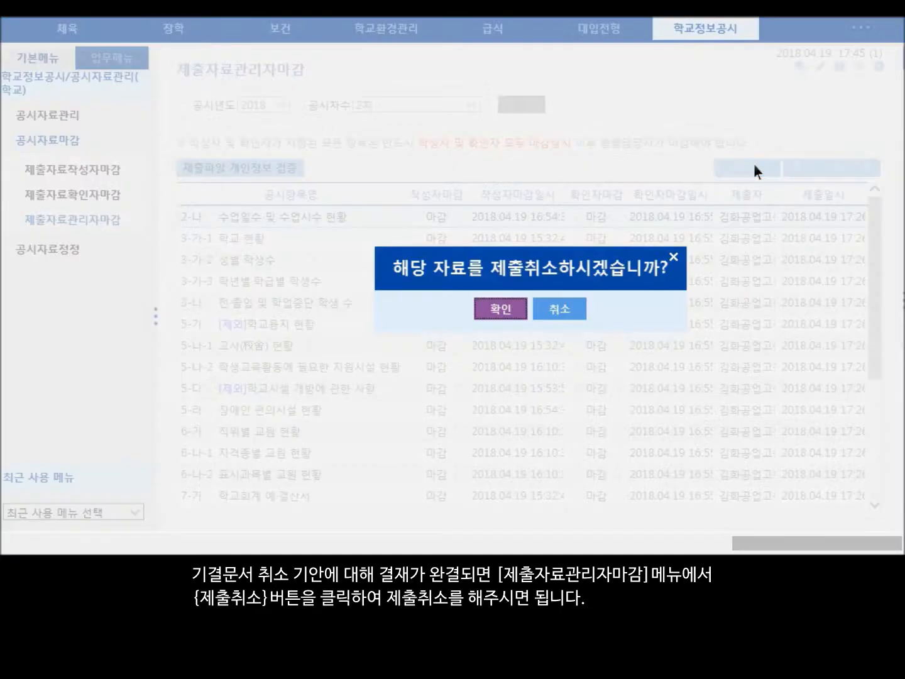
click(509, 304)
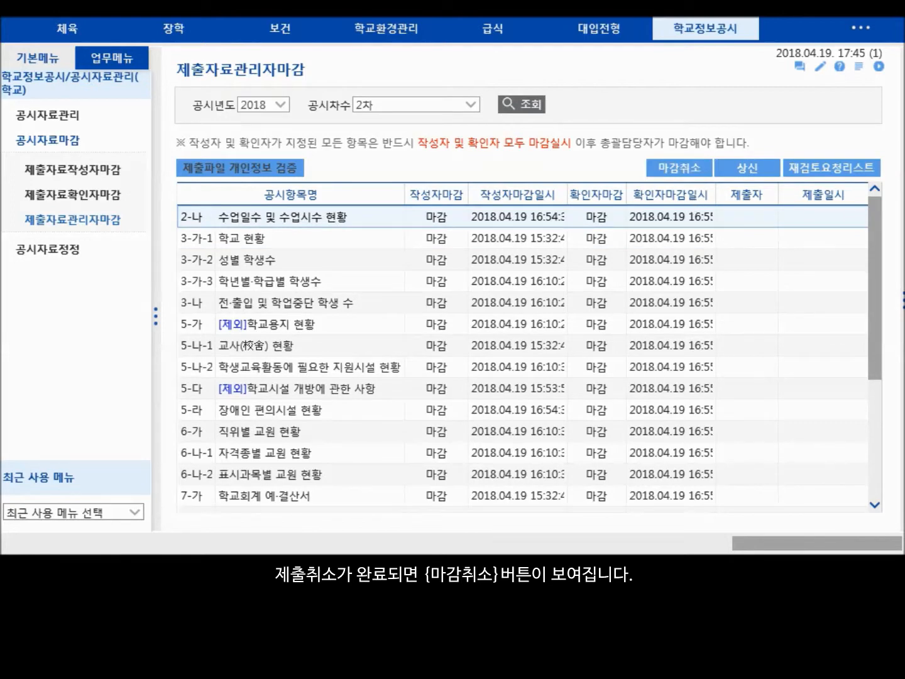
click(689, 166)
click(502, 309)
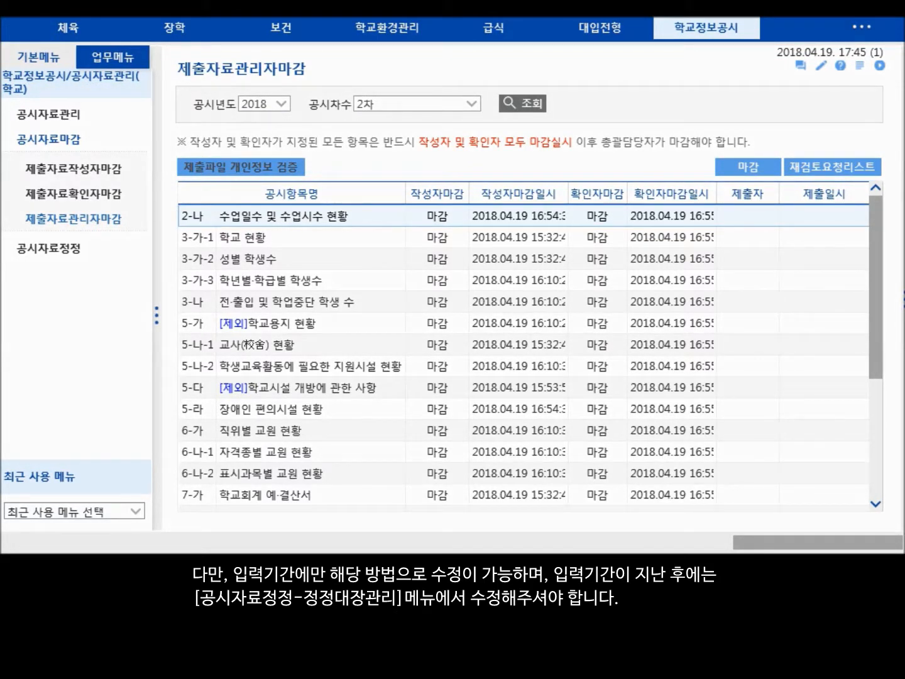
- Examine the correction details of the 13-나 입학생 현황 item in the 2019 2차 correction ledger (정정대장관리) and close them
click(66, 249)
click(68, 192)
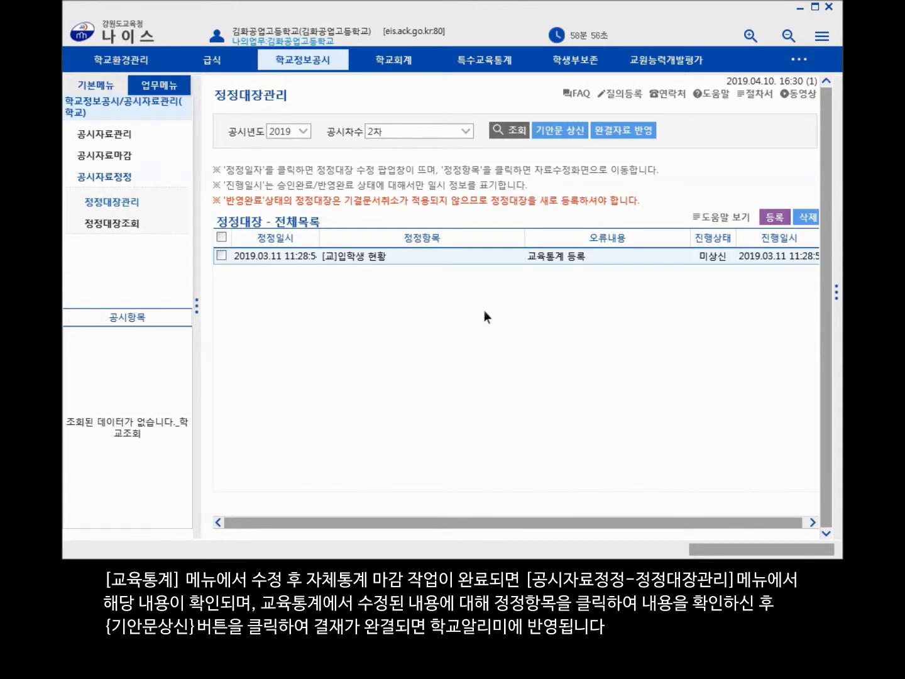
click(371, 255)
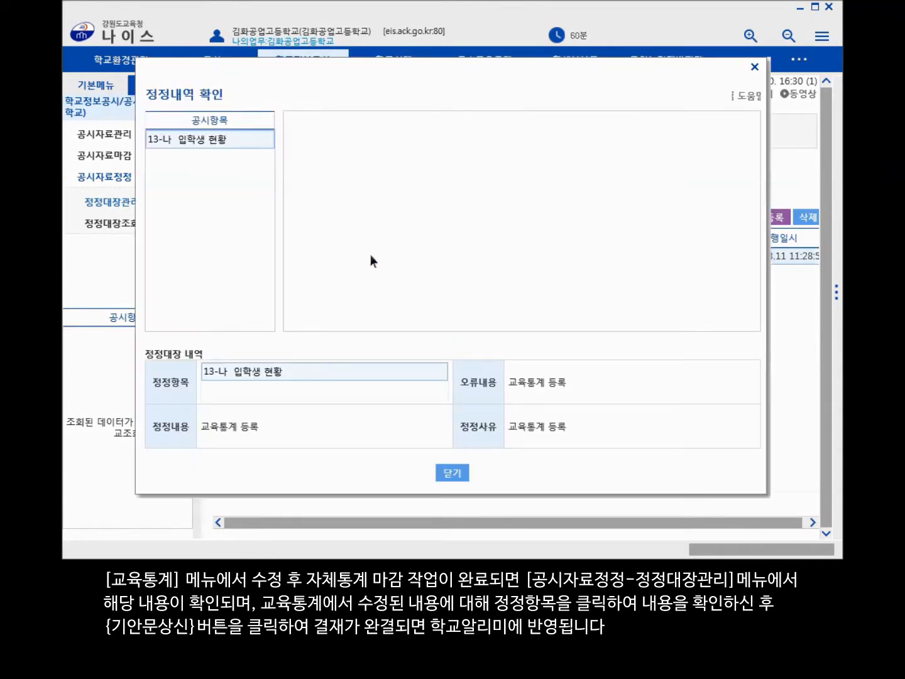
click(204, 135)
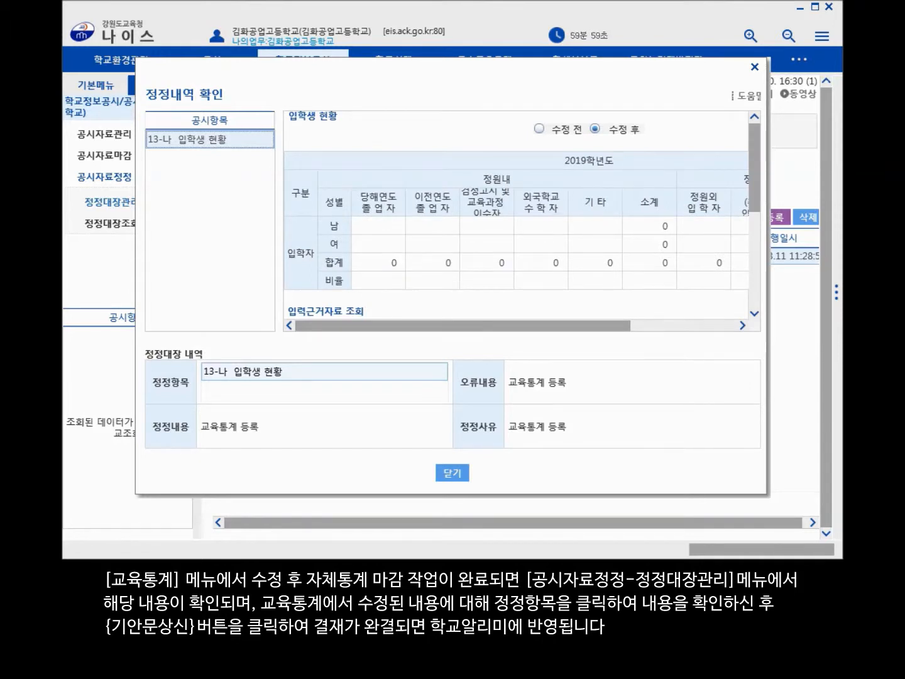
click(454, 472)
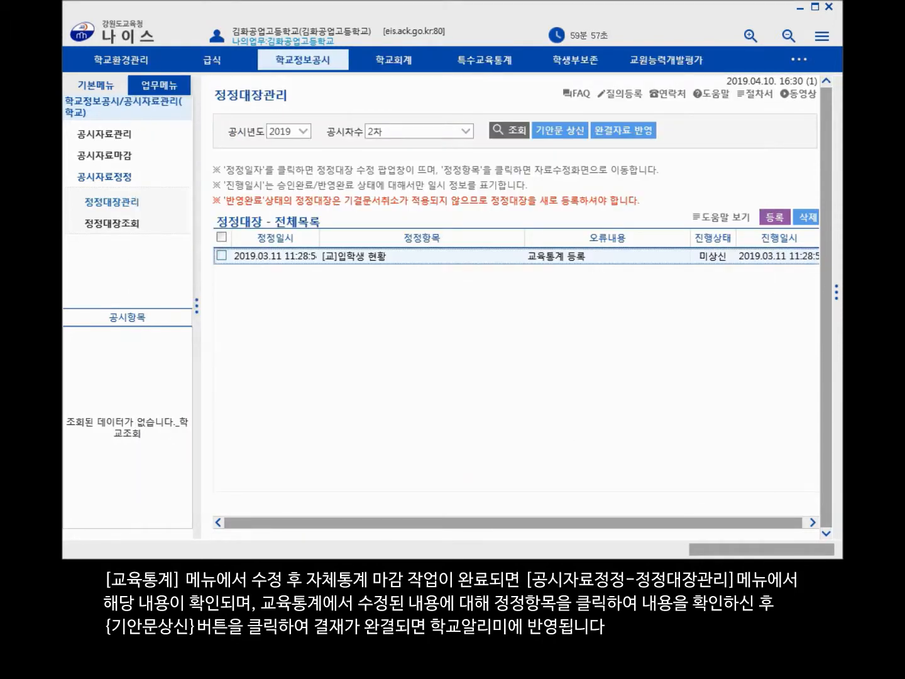